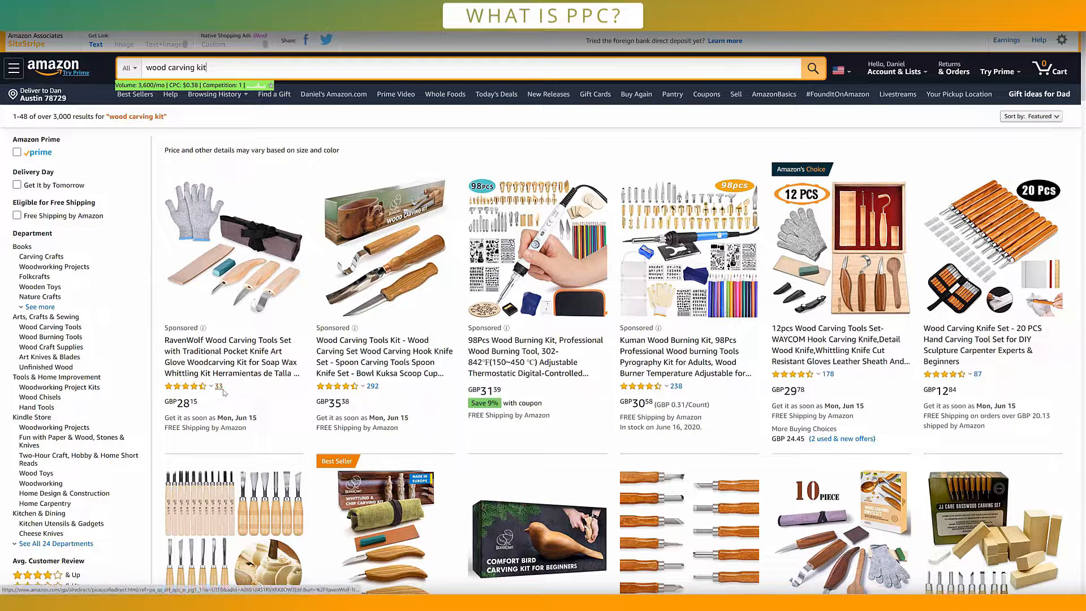
{"action": "triple_click", "coordinate": [177, 67]}
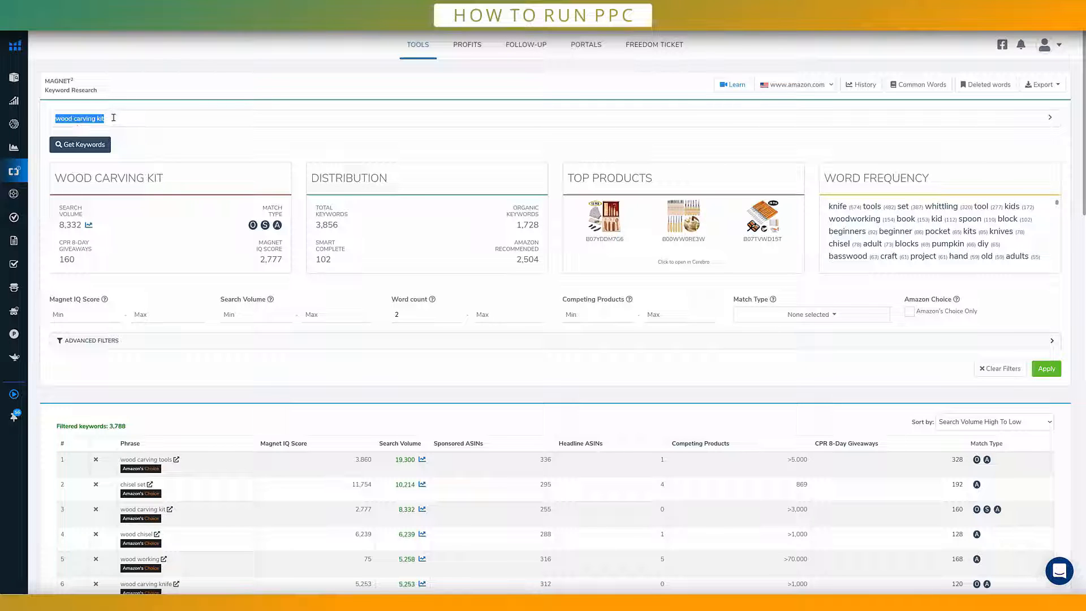
Step: In Helium 10 Magnet, sort the keyword results for "wood carving kit" by Search Volume High To Low
{"action": "left_click_drag", "start_coordinate": [113, 119], "coordinate": [35, 119]}
{"action": "scroll", "coordinate": [175, 202], "scroll_direction": "down", "scroll_amount": 4}
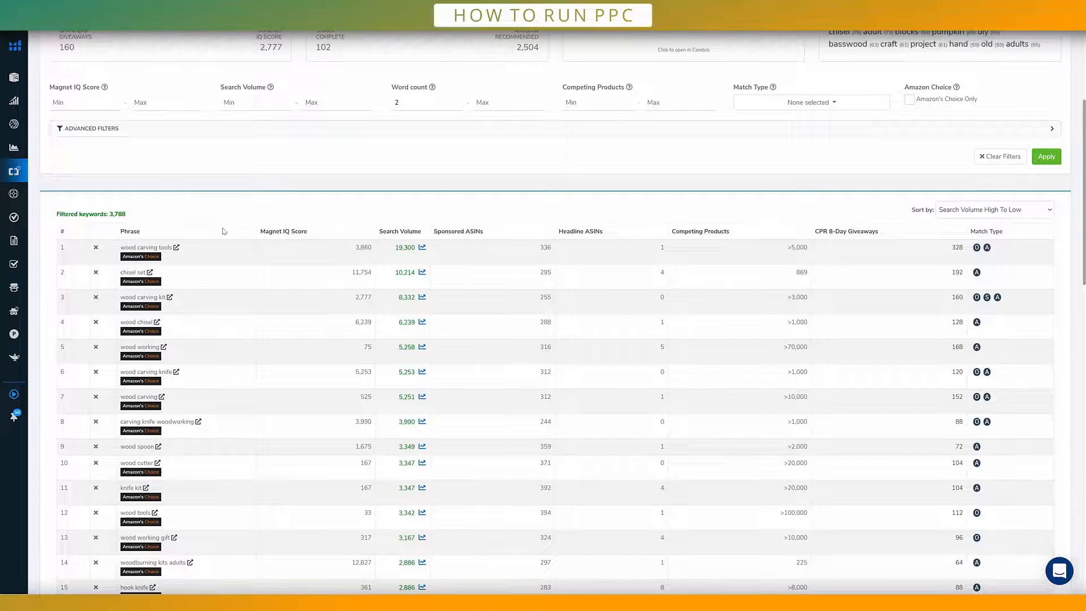
{"action": "scroll", "coordinate": [203, 203], "scroll_direction": "down", "scroll_amount": 2}
{"action": "scroll", "coordinate": [181, 221], "scroll_direction": "down", "scroll_amount": 2}
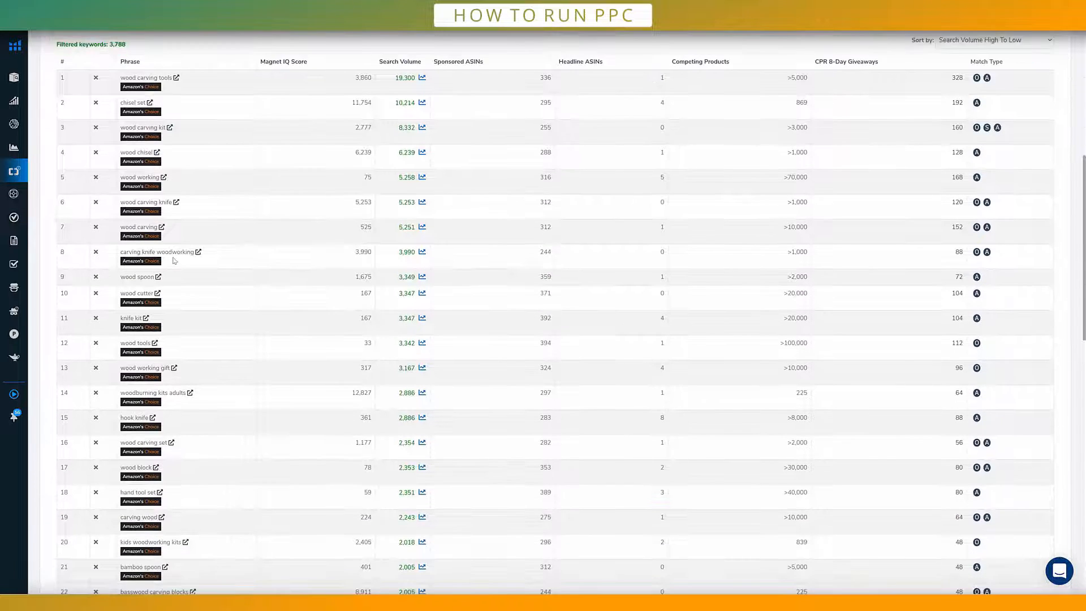
{"action": "scroll", "coordinate": [174, 260], "scroll_direction": "up", "scroll_amount": 3}
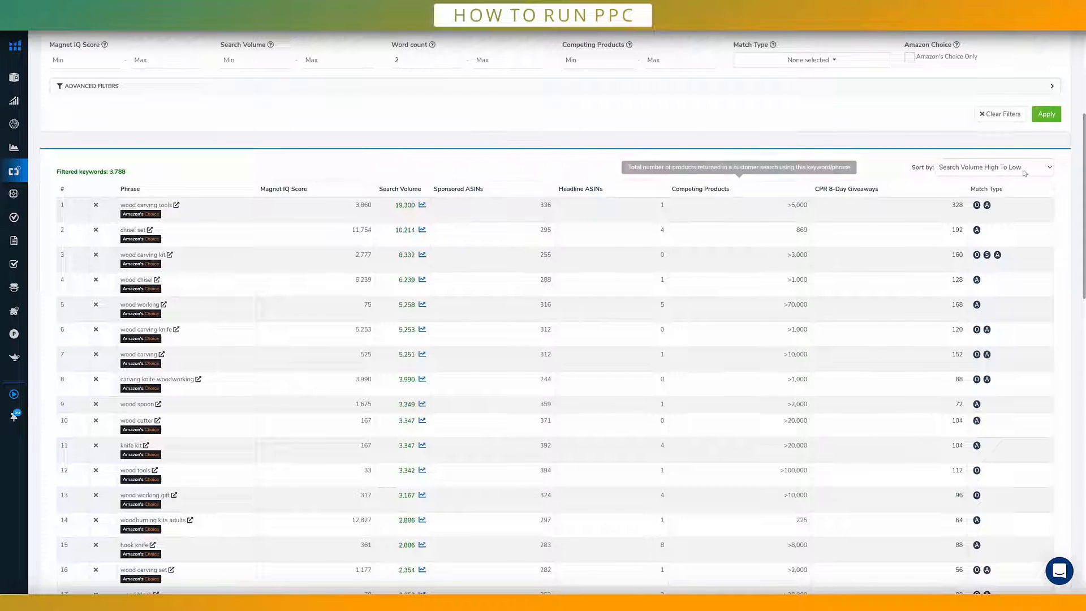
{"action": "left_click", "coordinate": [974, 170]}
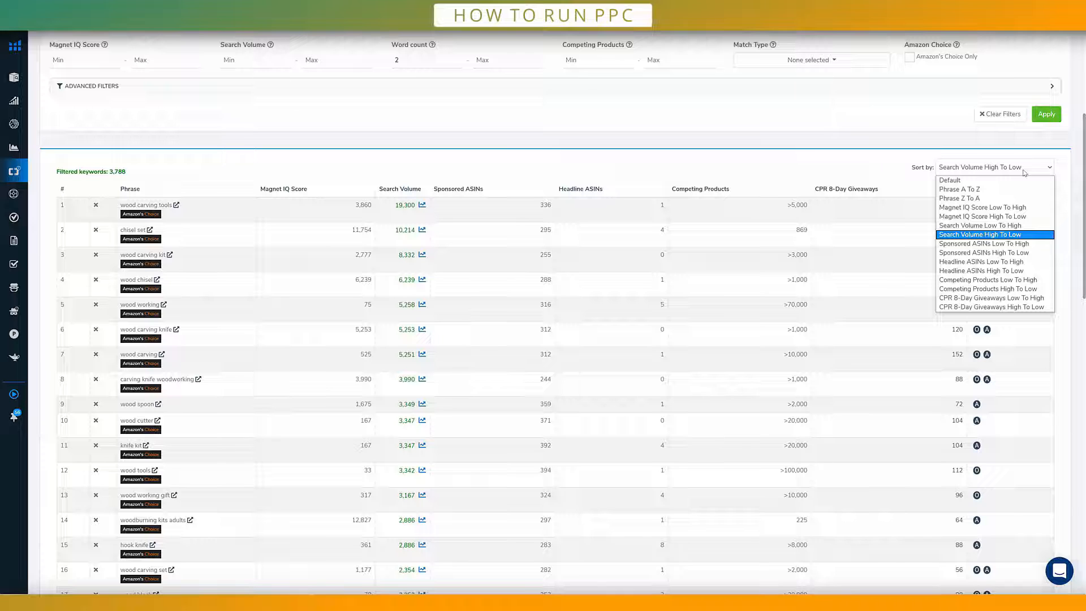
{"action": "left_click", "coordinate": [988, 235]}
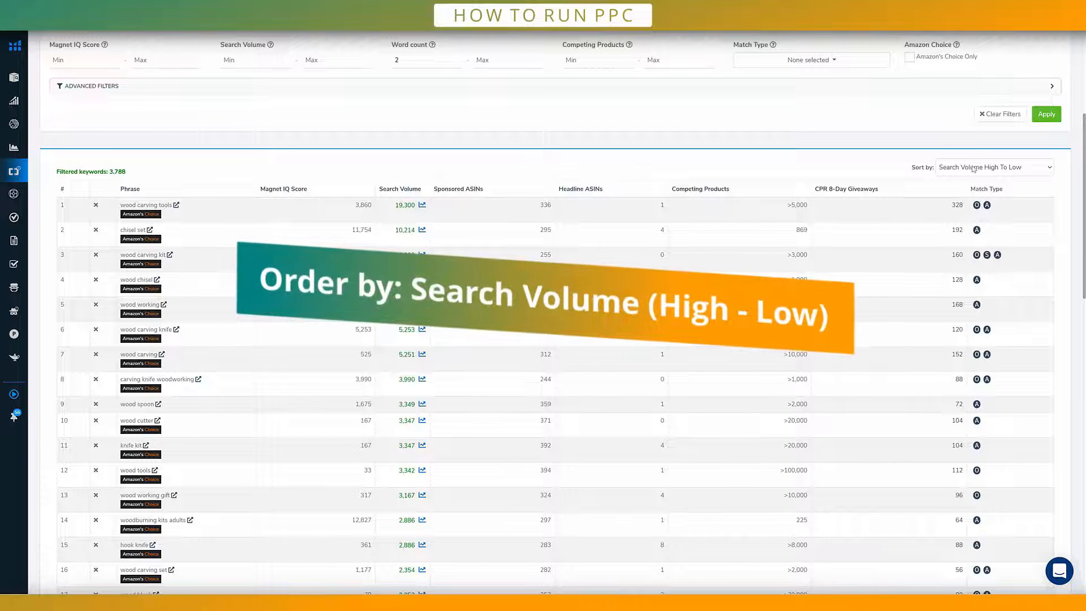
Step: Examine the phrases and search volumes in the sorted Magnet keyword list to judge which ones suit the product
{"action": "scroll", "coordinate": [167, 230], "scroll_direction": "down", "scroll_amount": 2}
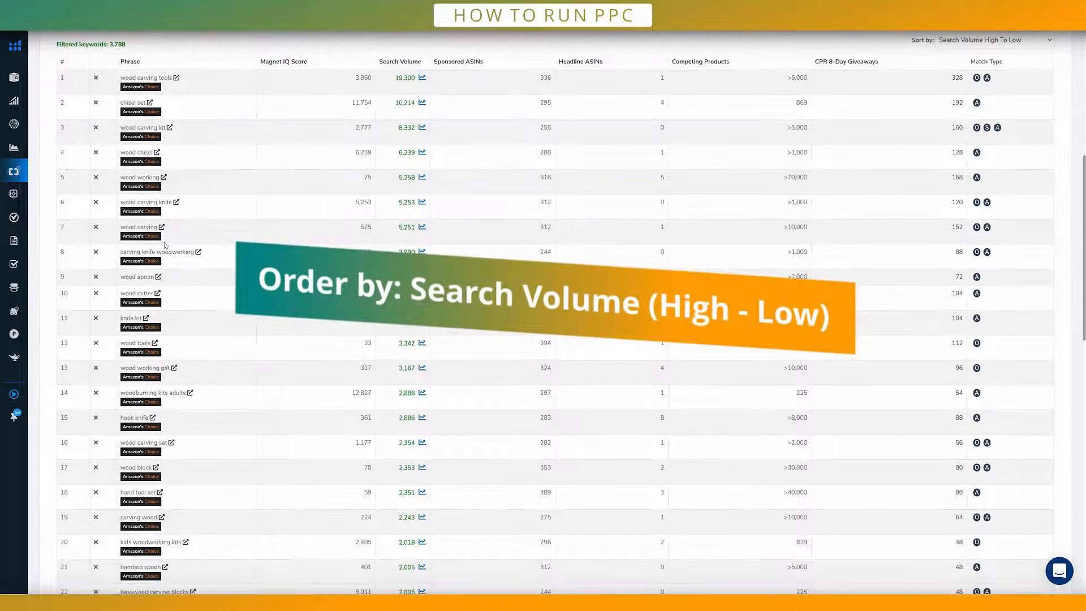
{"action": "scroll", "coordinate": [162, 232], "scroll_direction": "up", "scroll_amount": 2}
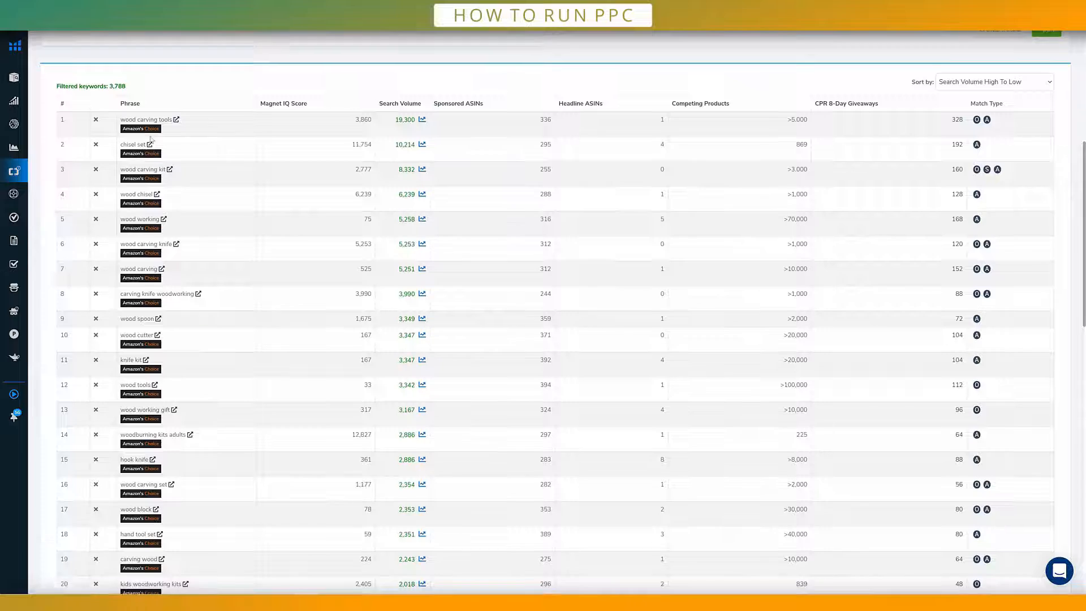
{"action": "scroll", "coordinate": [555, 312], "scroll_direction": "up", "scroll_amount": 1}
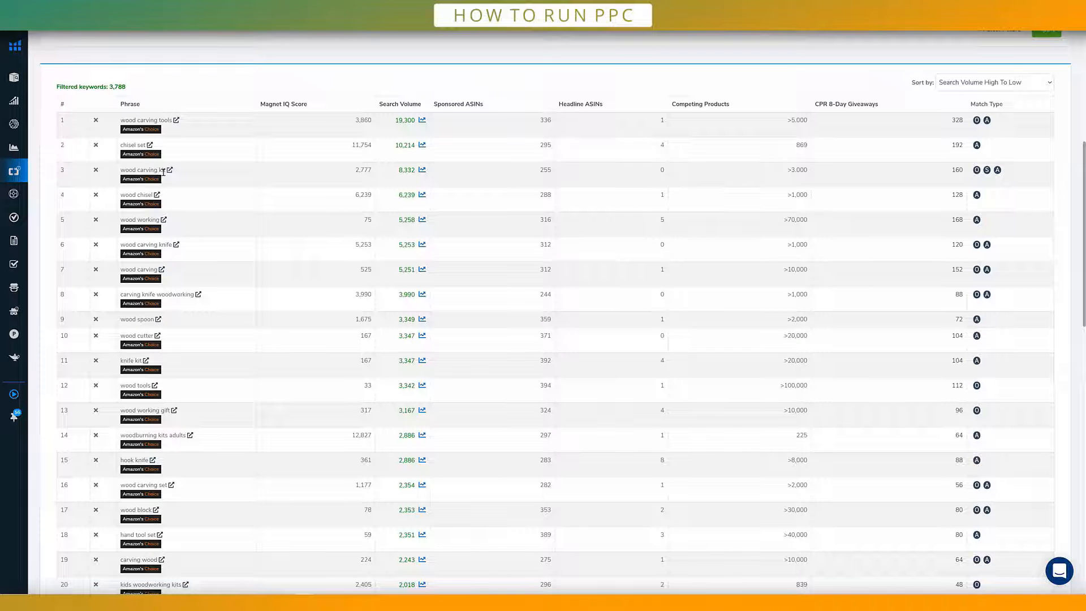
{"action": "scroll", "coordinate": [163, 167], "scroll_direction": "down", "scroll_amount": 3}
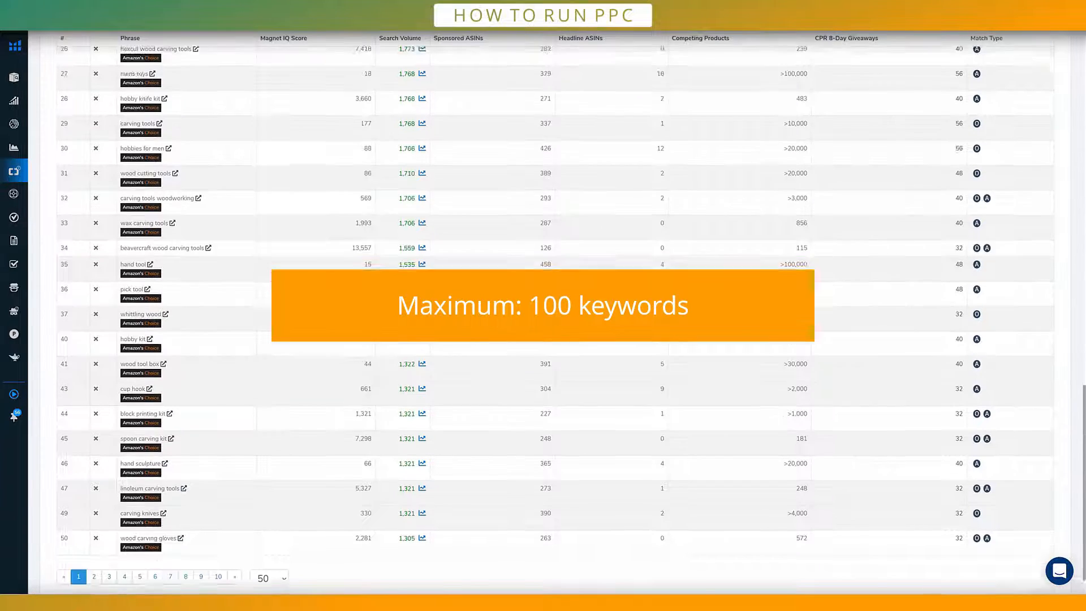
{"action": "scroll", "coordinate": [484, 216], "scroll_direction": "up", "scroll_amount": 6}
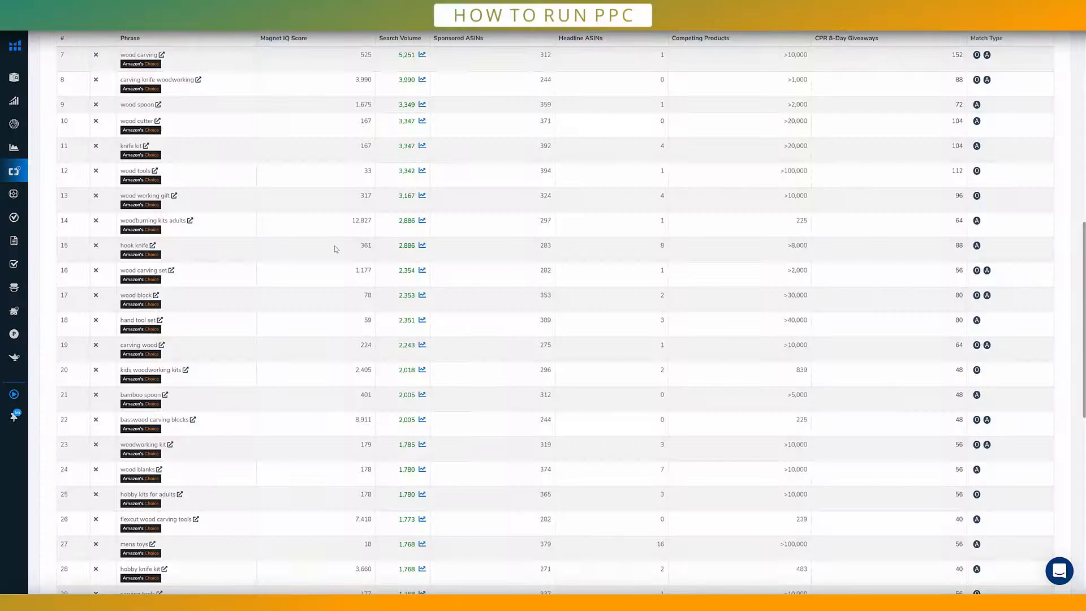
{"action": "scroll", "coordinate": [328, 242], "scroll_direction": "down", "scroll_amount": 1}
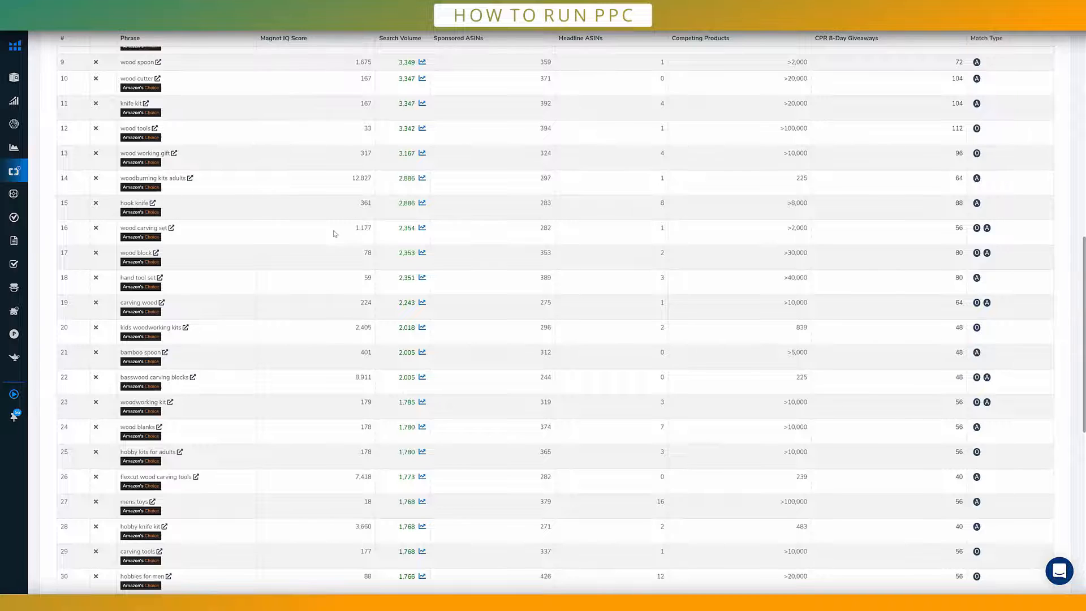
Step: Open the export options for the Magnet keyword results
{"action": "scroll", "coordinate": [407, 247], "scroll_direction": "up", "scroll_amount": 7}
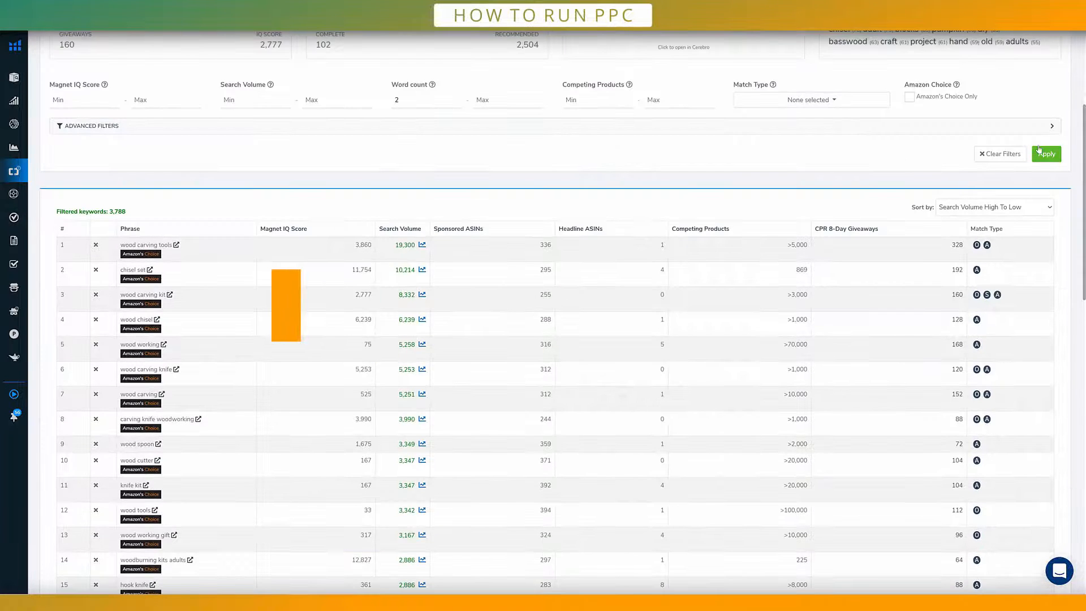
{"action": "scroll", "coordinate": [1039, 139], "scroll_direction": "up", "scroll_amount": 4}
{"action": "left_click", "coordinate": [1051, 86]}
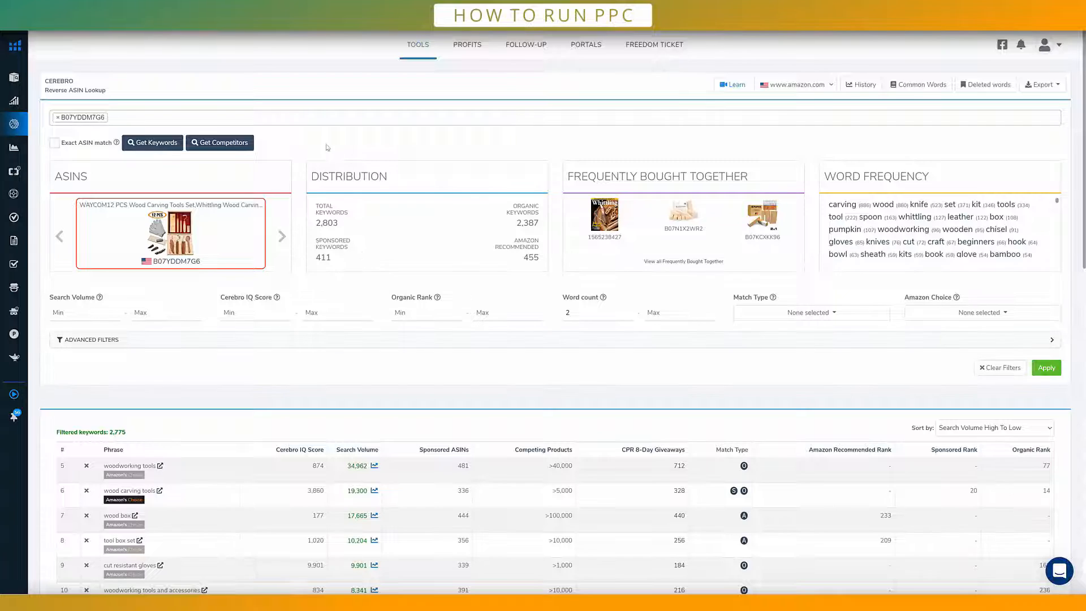
Step: In Cerebro, review the reverse ASIN keywords for B07YDDM7G6 and open the export options for them
{"action": "scroll", "coordinate": [327, 148], "scroll_direction": "down", "scroll_amount": 5}
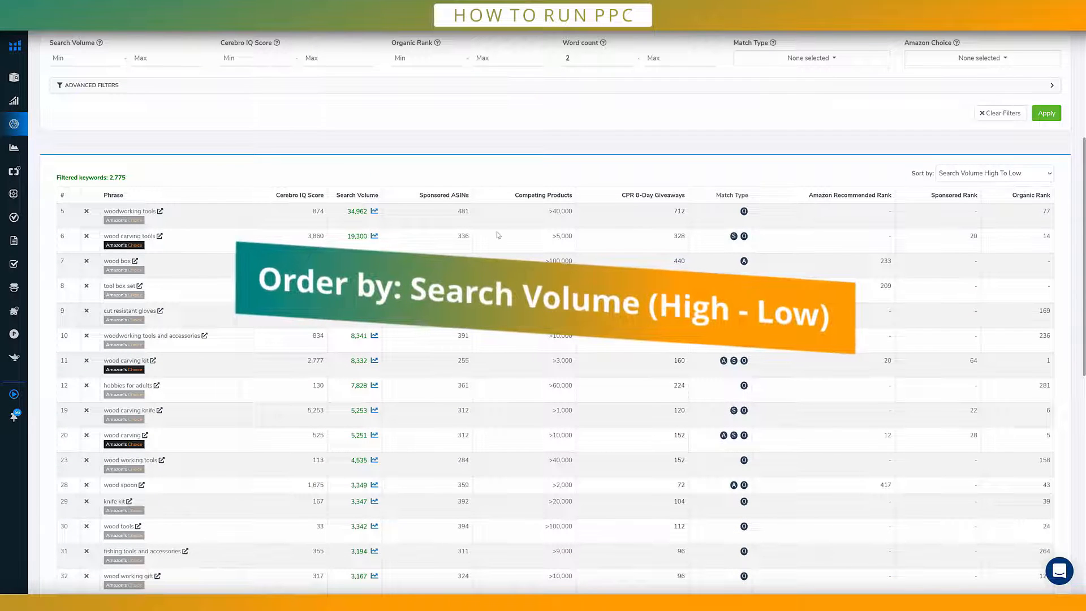
{"action": "scroll", "coordinate": [220, 231], "scroll_direction": "down", "scroll_amount": 1}
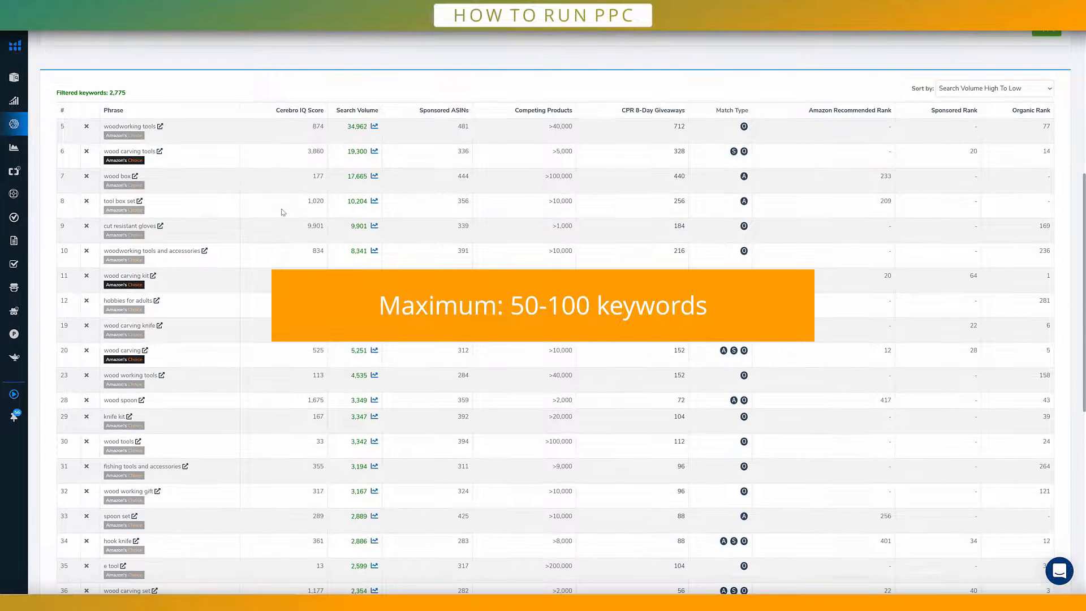
{"action": "scroll", "coordinate": [1067, 124], "scroll_direction": "up", "scroll_amount": 4}
{"action": "scroll", "coordinate": [1048, 80], "scroll_direction": "up", "scroll_amount": 1}
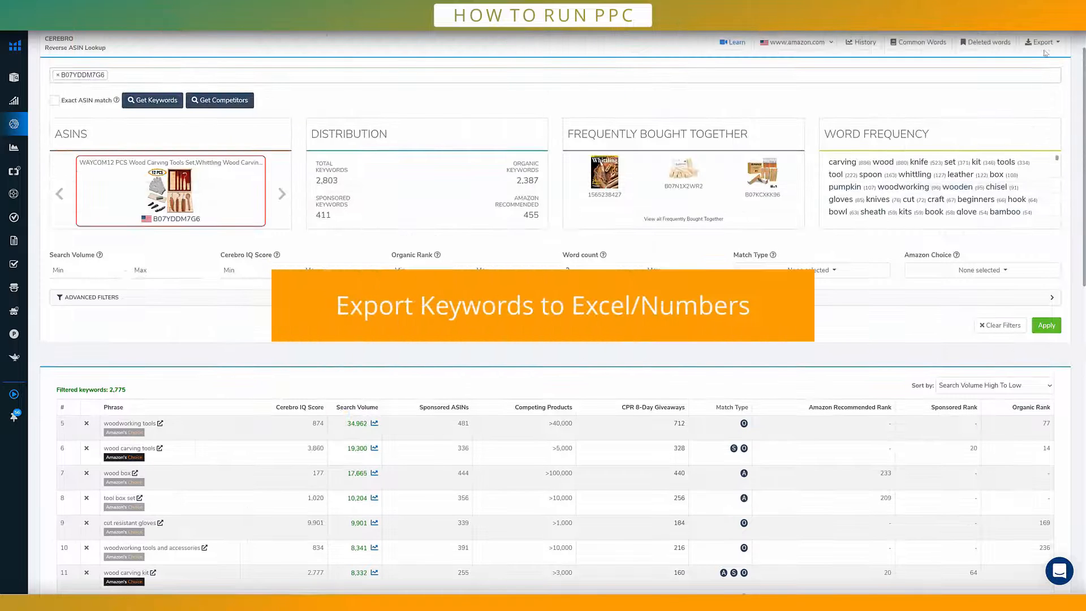
{"action": "left_click", "coordinate": [1042, 41]}
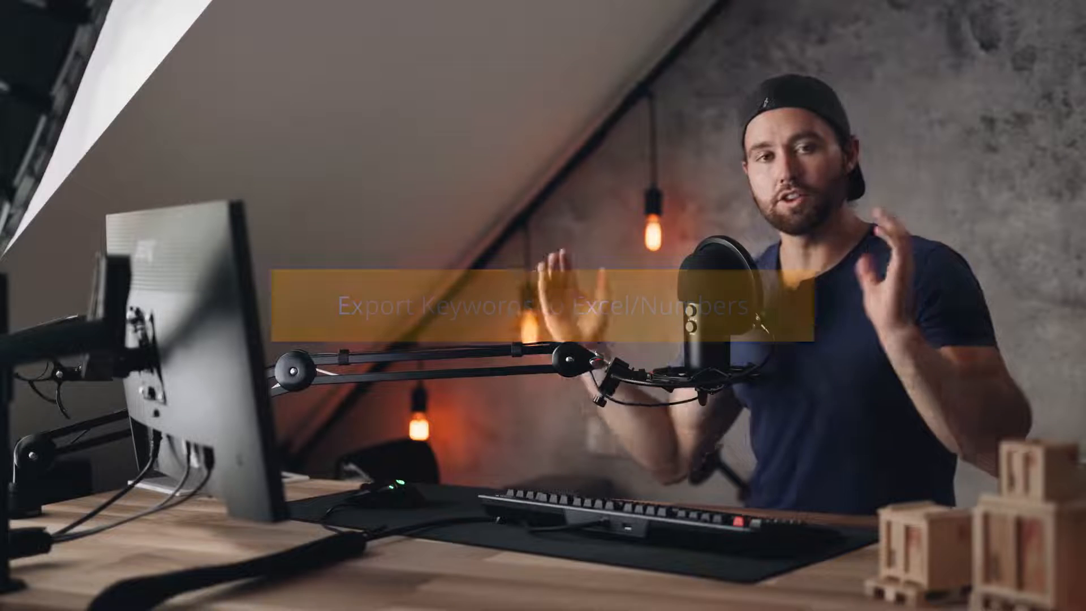
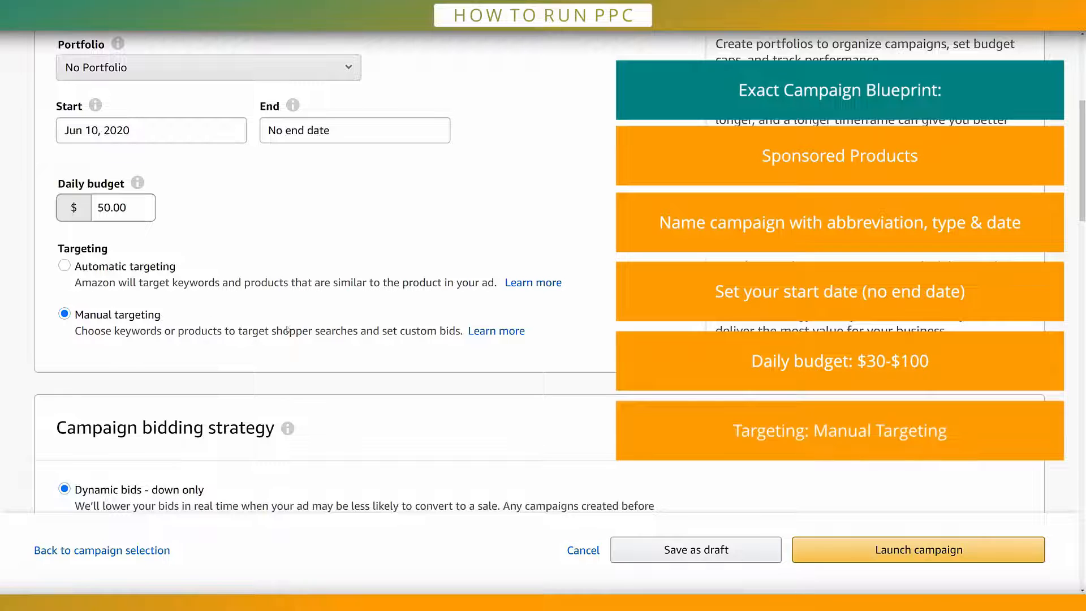
Step: Review the exact-match campaign's bidding strategy, ad group name and targeting type
{"action": "scroll", "coordinate": [294, 300], "scroll_direction": "down", "scroll_amount": 3}
{"action": "scroll", "coordinate": [300, 289], "scroll_direction": "down", "scroll_amount": 3}
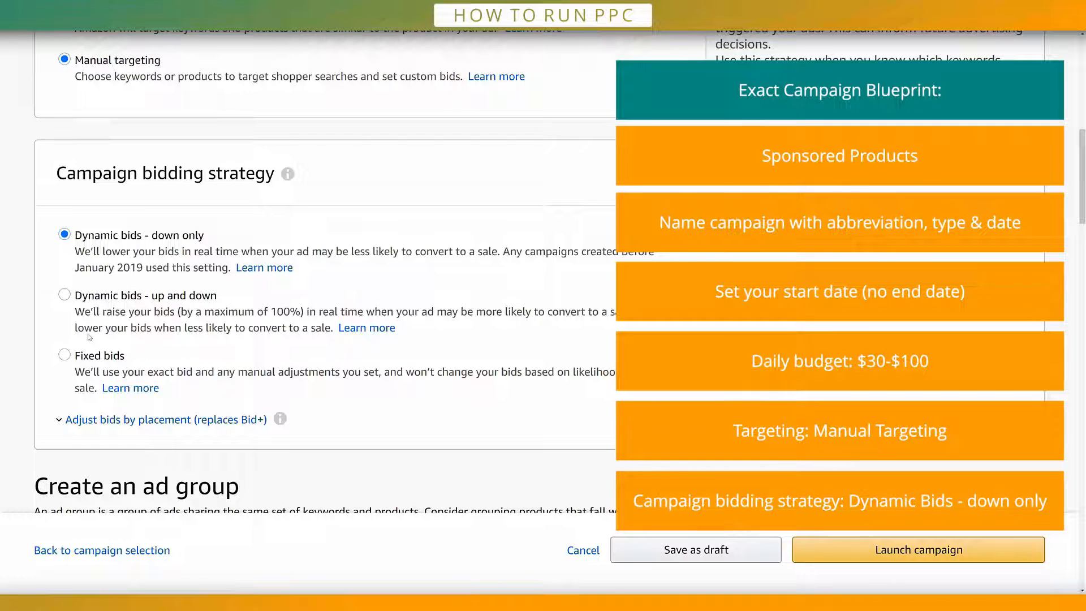
{"action": "scroll", "coordinate": [90, 337], "scroll_direction": "down", "scroll_amount": 5}
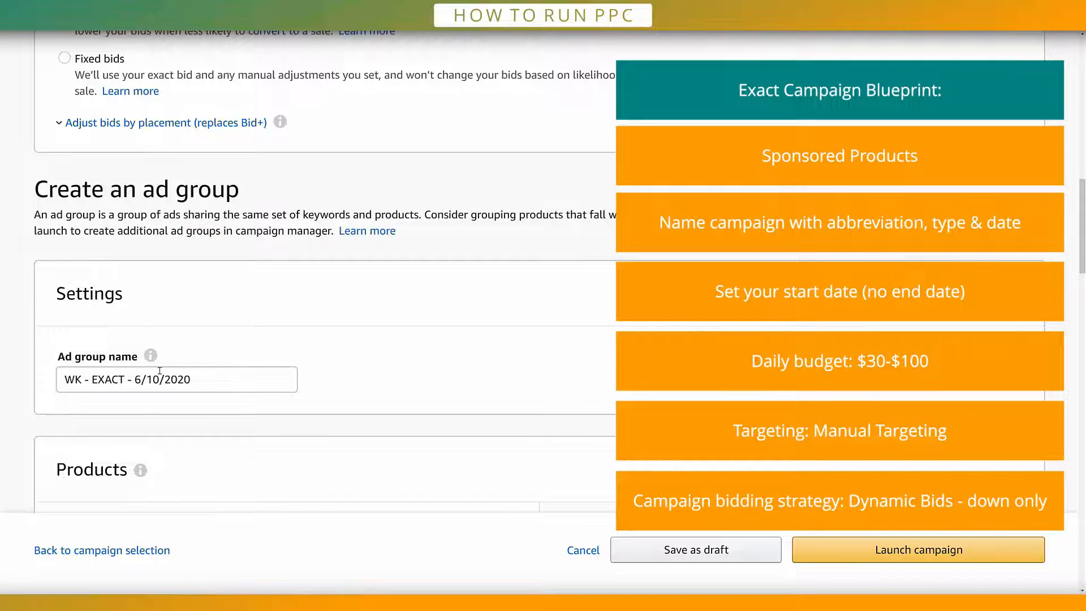
{"action": "left_click", "coordinate": [179, 388]}
{"action": "key", "text": "ctrl+a"}
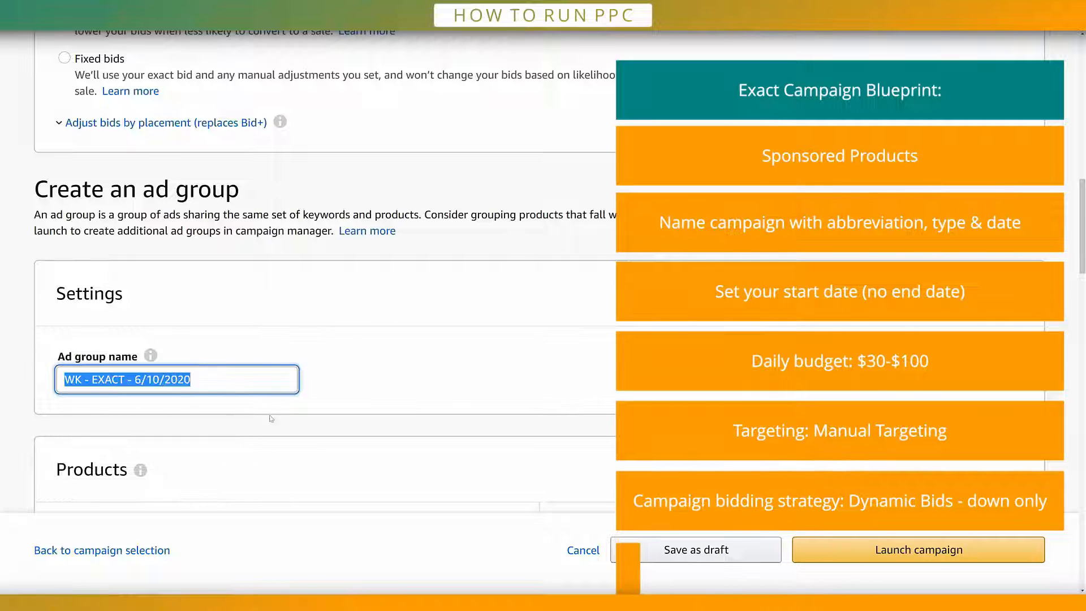
{"action": "left_click", "coordinate": [351, 387]}
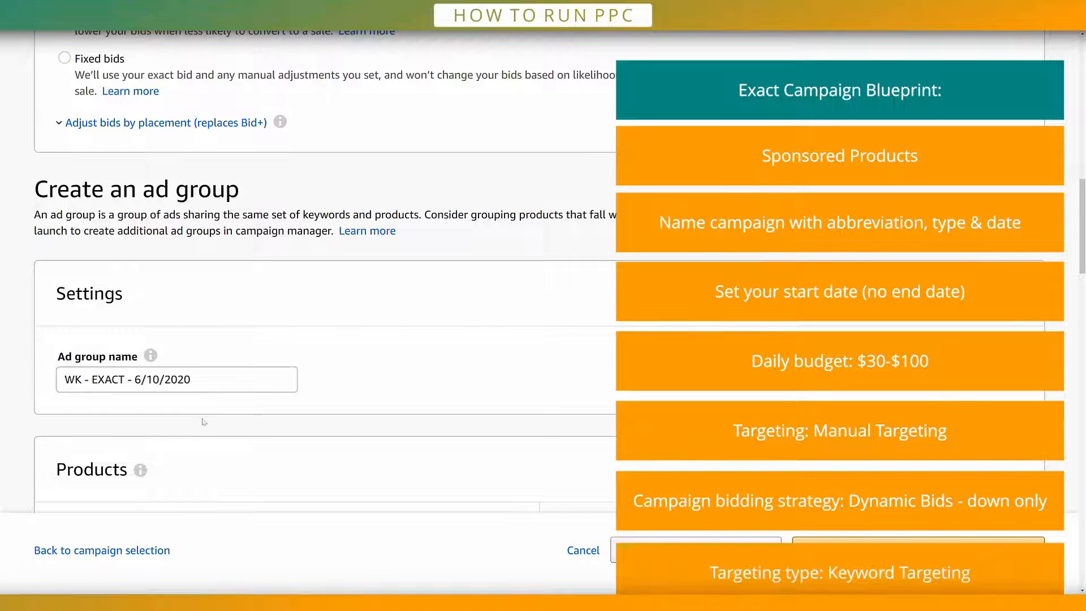
{"action": "scroll", "coordinate": [161, 90], "scroll_direction": "down", "scroll_amount": 13}
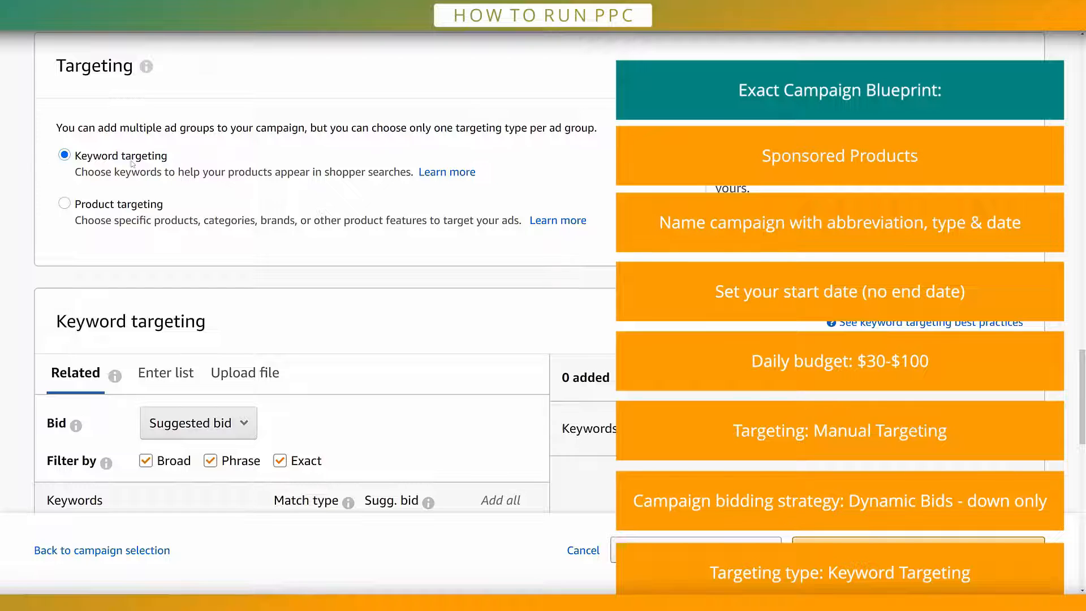
Step: Switch keyword targeting to a manually entered list and limit the match type to Exact
{"action": "scroll", "coordinate": [316, 172], "scroll_direction": "down", "scroll_amount": 3}
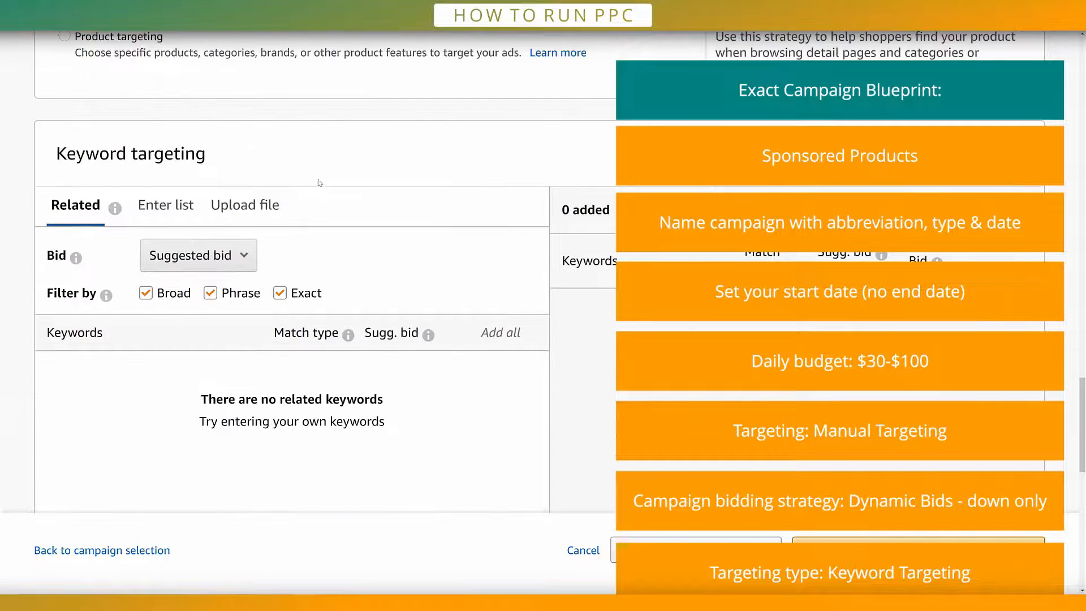
{"action": "left_click", "coordinate": [167, 213]}
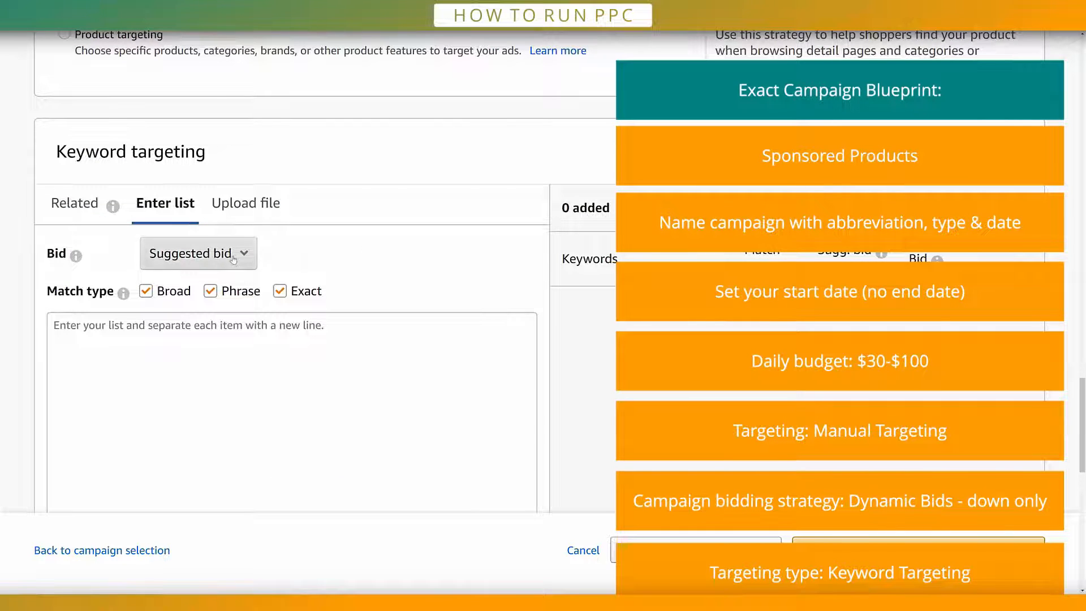
{"action": "left_click", "coordinate": [211, 291]}
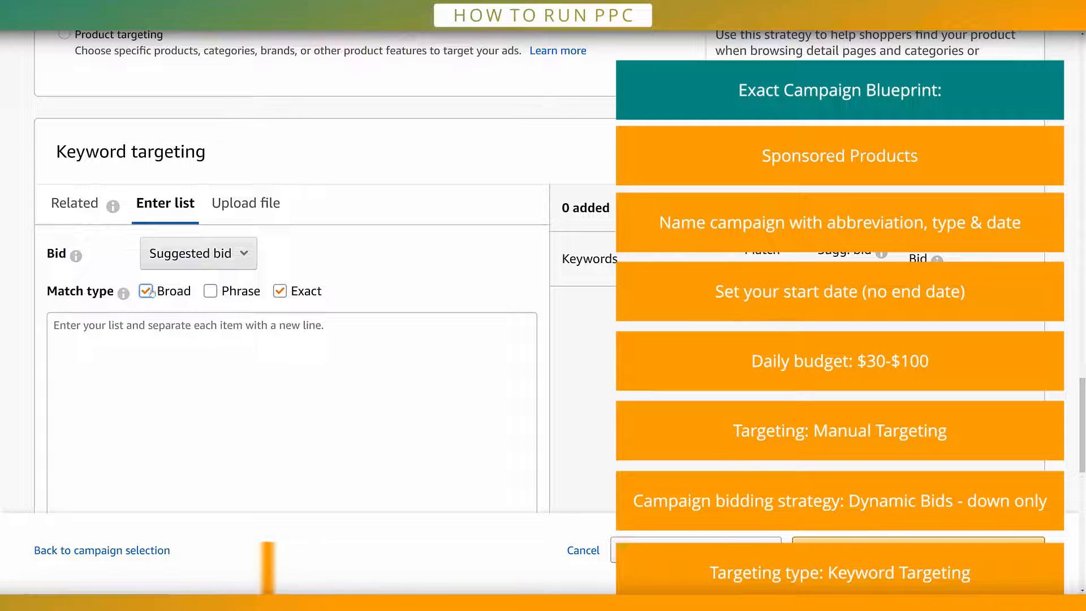
{"action": "left_click", "coordinate": [146, 291]}
Step: Change the keyword bidding to Custom bid with an amount of $1.01
{"action": "left_click", "coordinate": [227, 255]}
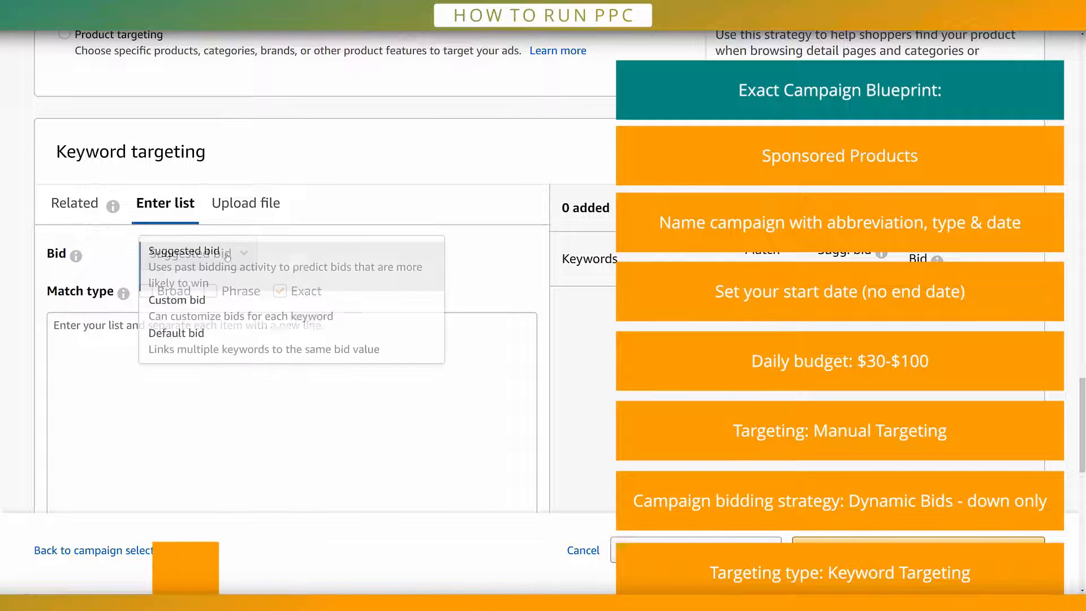
{"action": "left_click", "coordinate": [199, 302]}
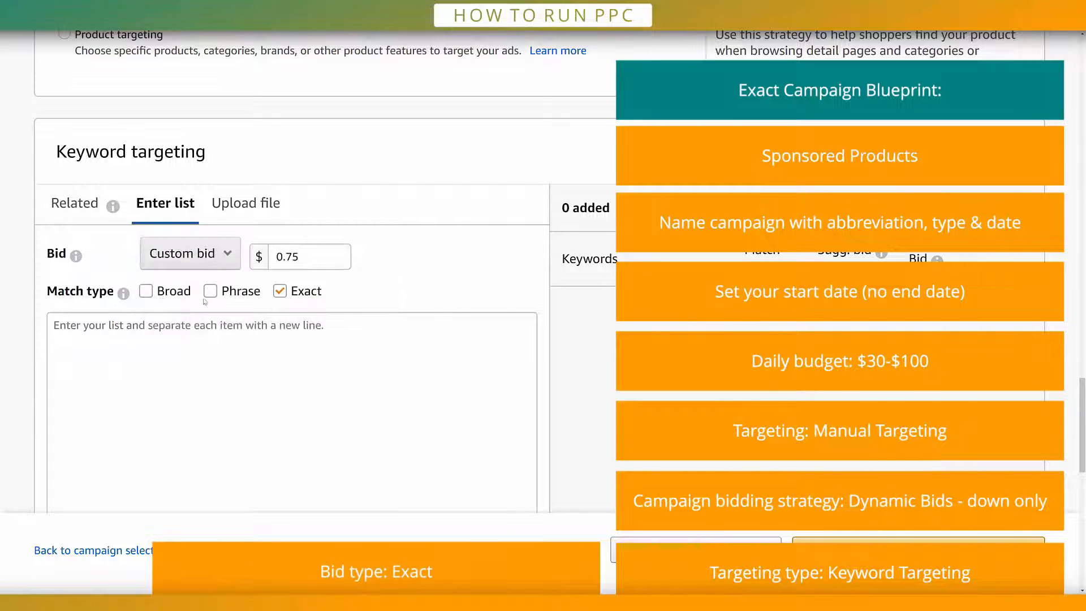
{"action": "left_click", "coordinate": [301, 259]}
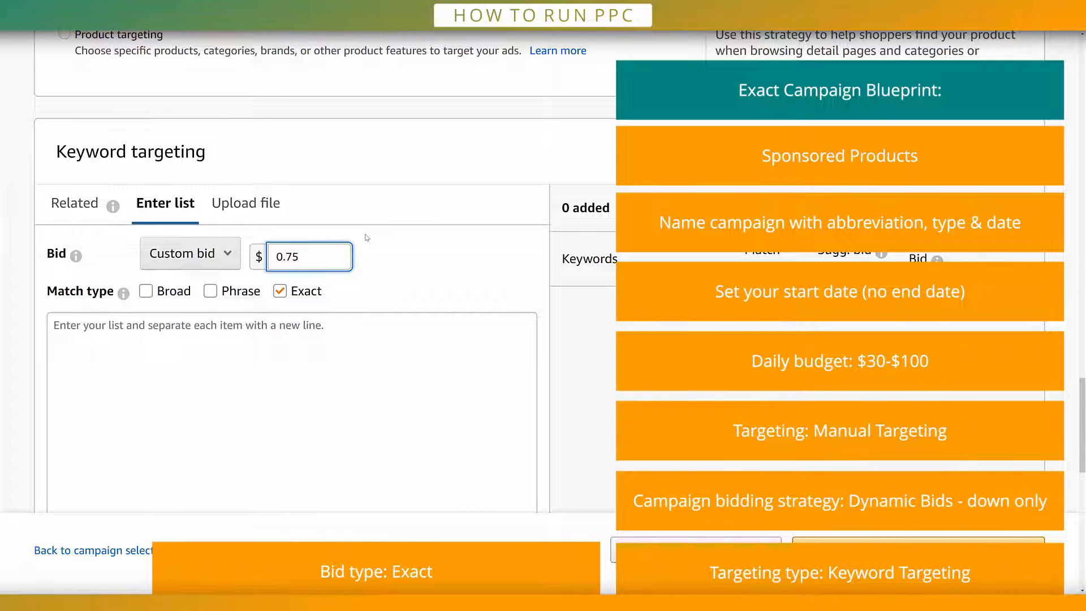
{"action": "key", "text": "BackSpace"}
{"action": "key", "text": "BackSpace"}
{"action": "key", "text": "BackSpace"}
{"action": "key", "text": "BackSpace"}
{"action": "type", "text": "1"}
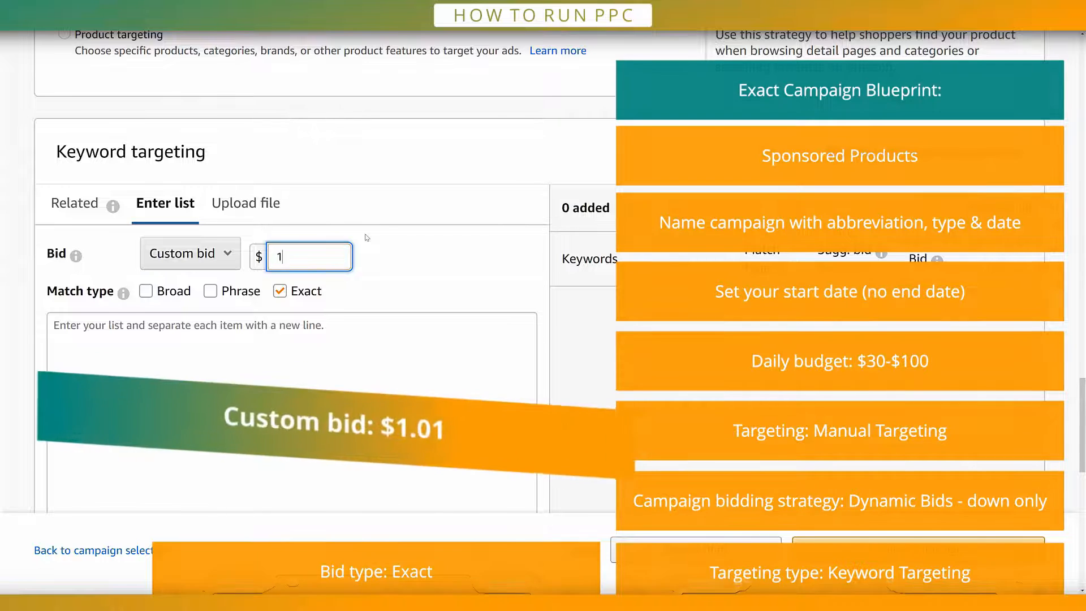
{"action": "type", "text": ".01"}
{"action": "left_click", "coordinate": [387, 279]}
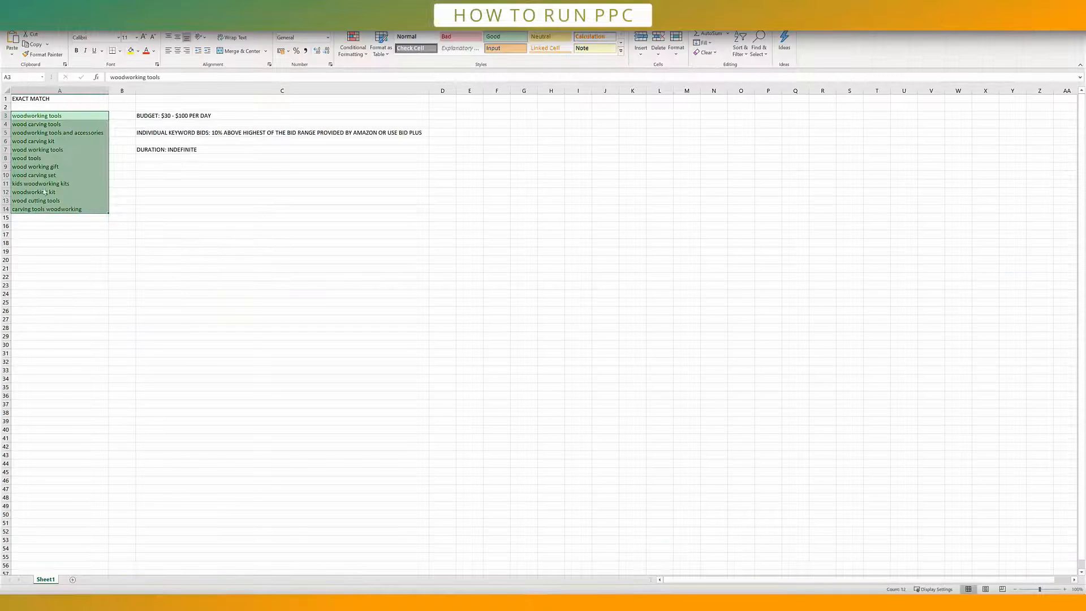
Step: Copy the exact match keywords in A3:A14 of the spreadsheet and add them to the campaign's keyword list
{"action": "right_click", "coordinate": [42, 176]}
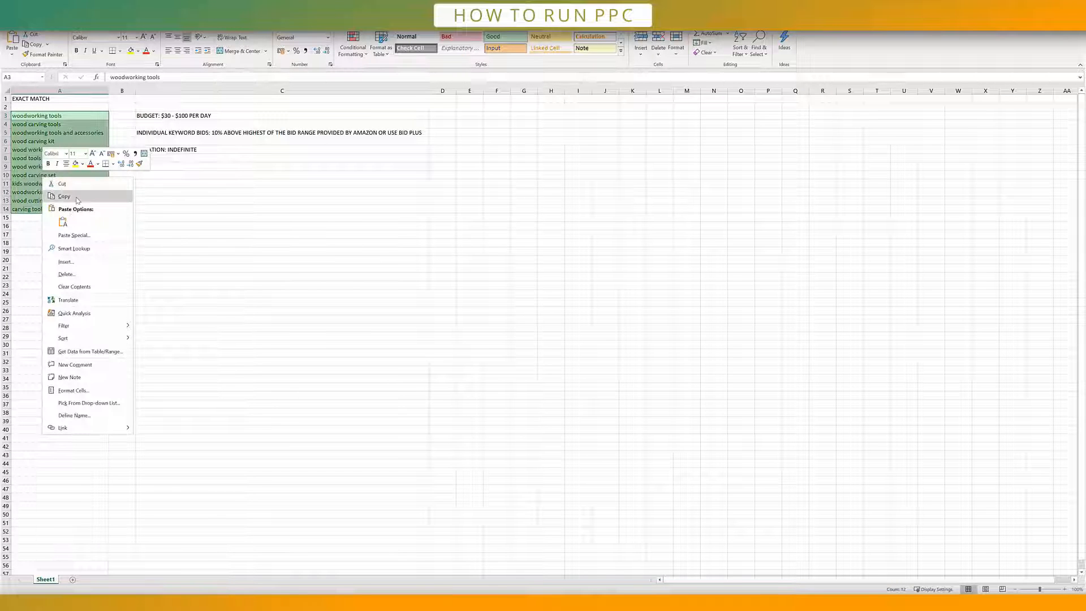
{"action": "left_click", "coordinate": [64, 197]}
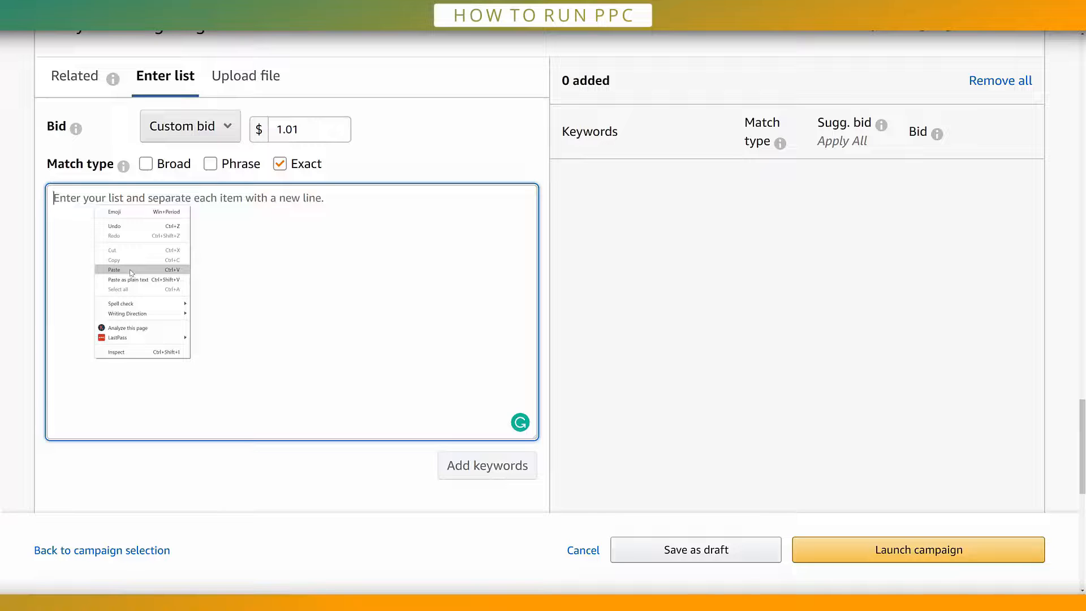
{"action": "key", "text": "ctrl+v"}
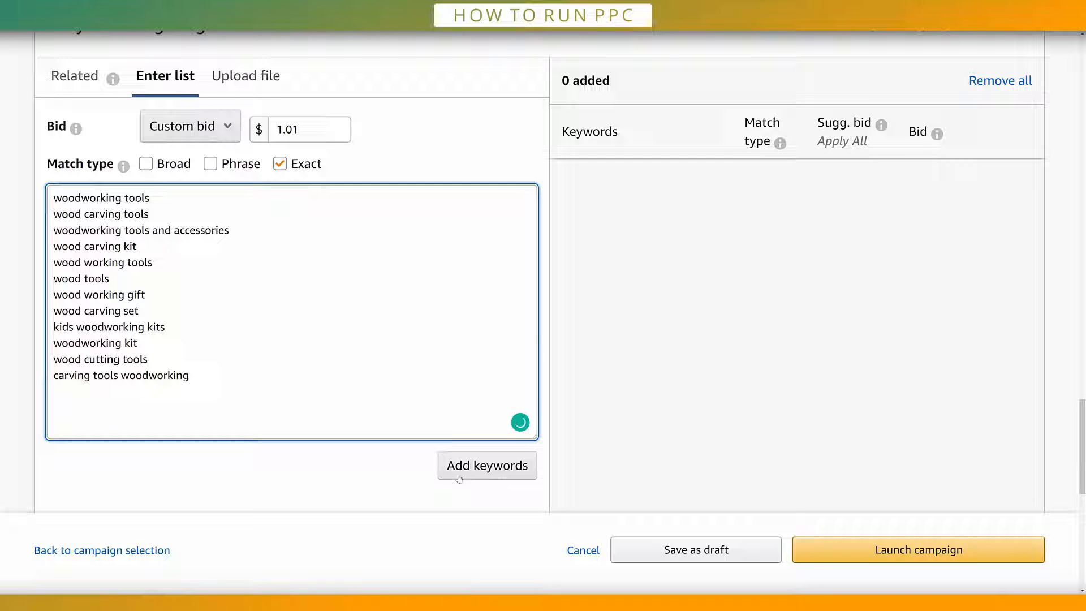
{"action": "left_click", "coordinate": [477, 467]}
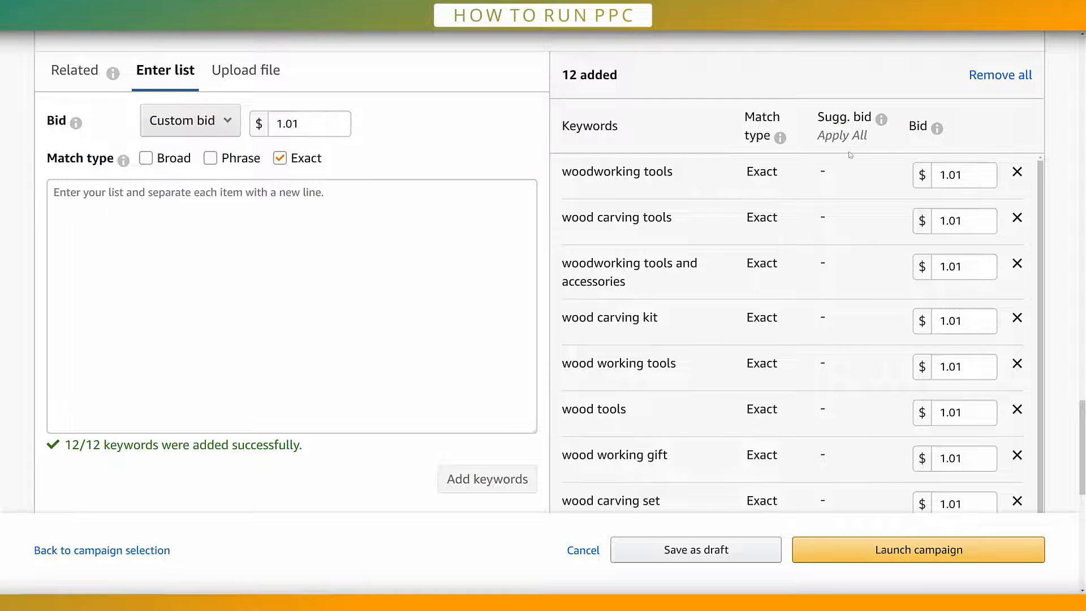
Step: Look through the added exact keywords and check the suggested bid range for "wood carving tools"
{"action": "mouse_move", "coordinate": [881, 121]}
{"action": "scroll", "coordinate": [890, 226], "scroll_direction": "down", "scroll_amount": 3}
{"action": "scroll", "coordinate": [890, 218], "scroll_direction": "up", "scroll_amount": 3}
{"action": "scroll", "coordinate": [877, 187], "scroll_direction": "down", "scroll_amount": 1}
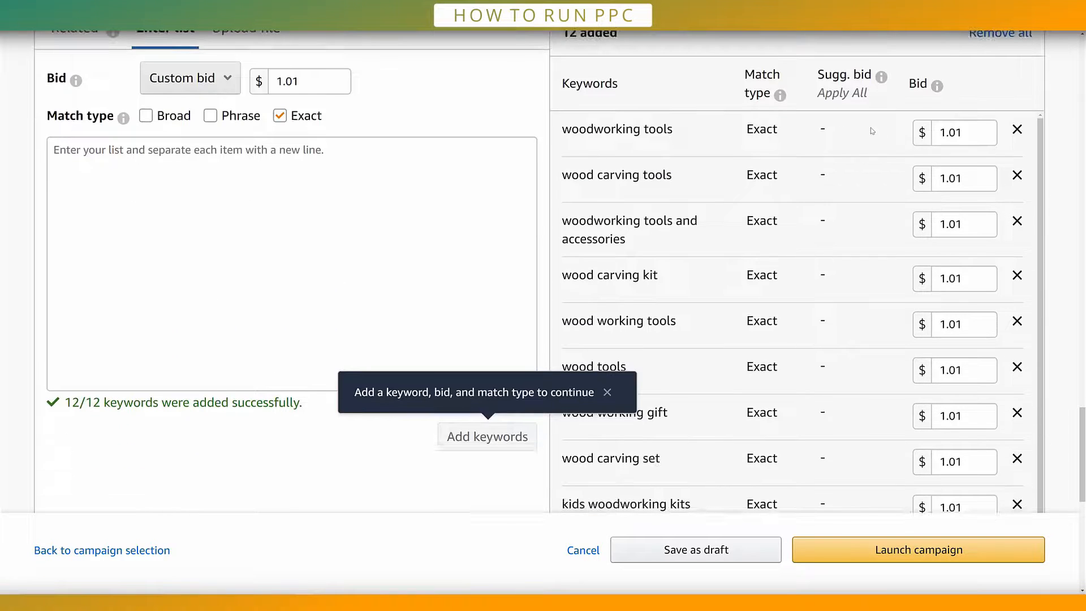
{"action": "scroll", "coordinate": [941, 169], "scroll_direction": "down", "scroll_amount": 1}
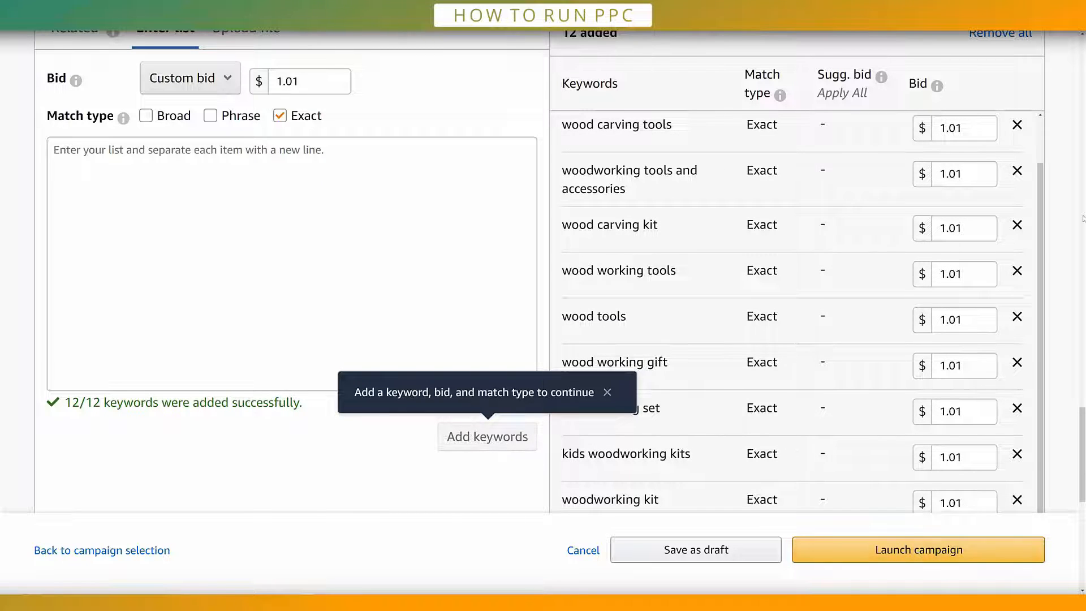
{"action": "left_click", "coordinate": [969, 129]}
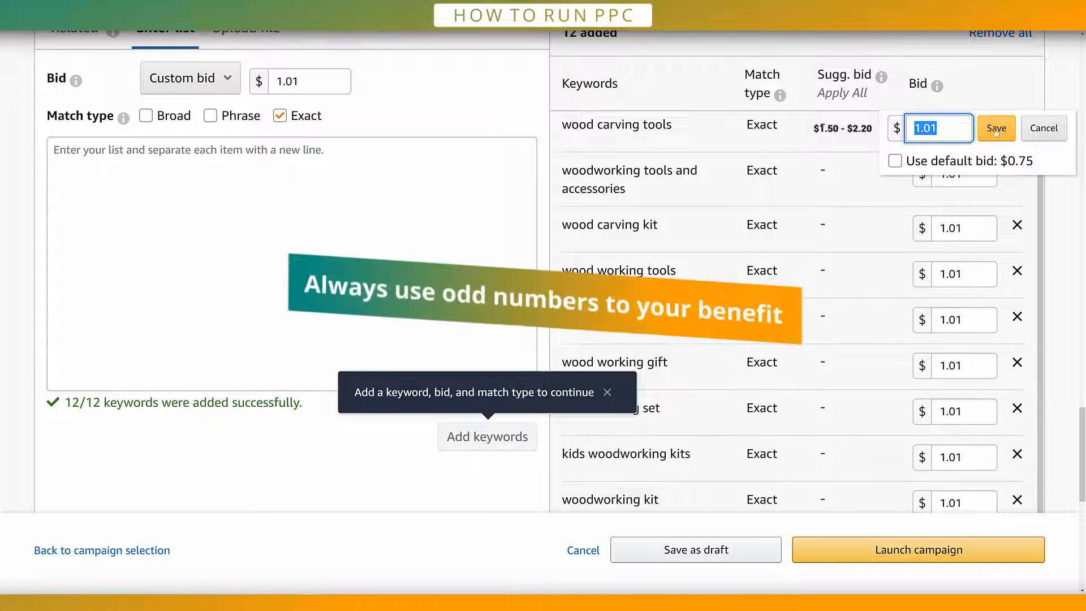
{"action": "left_click", "coordinate": [865, 190]}
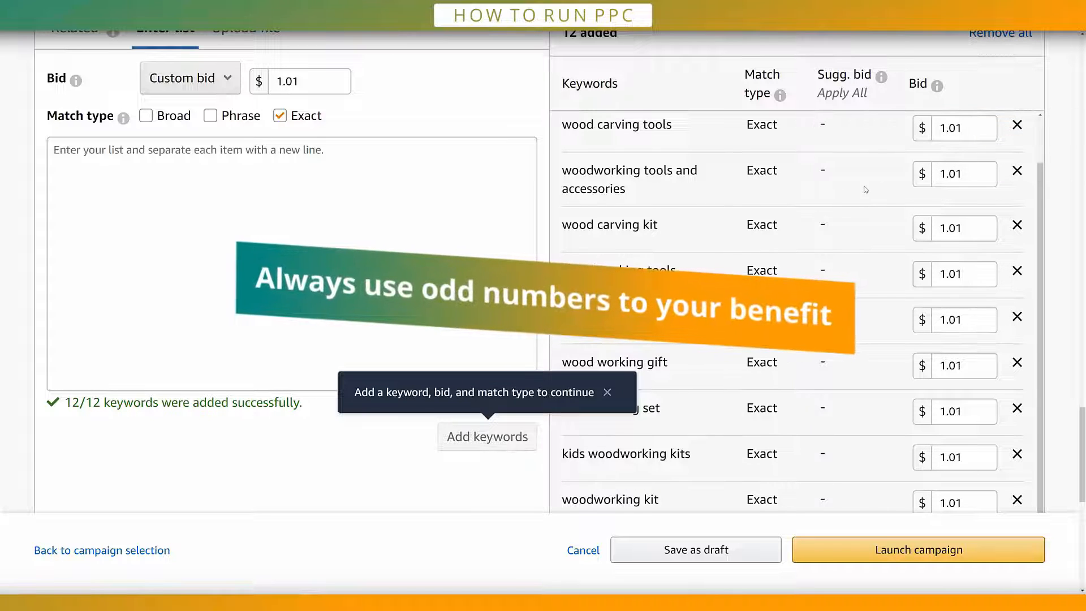
{"action": "left_click", "coordinate": [966, 125]}
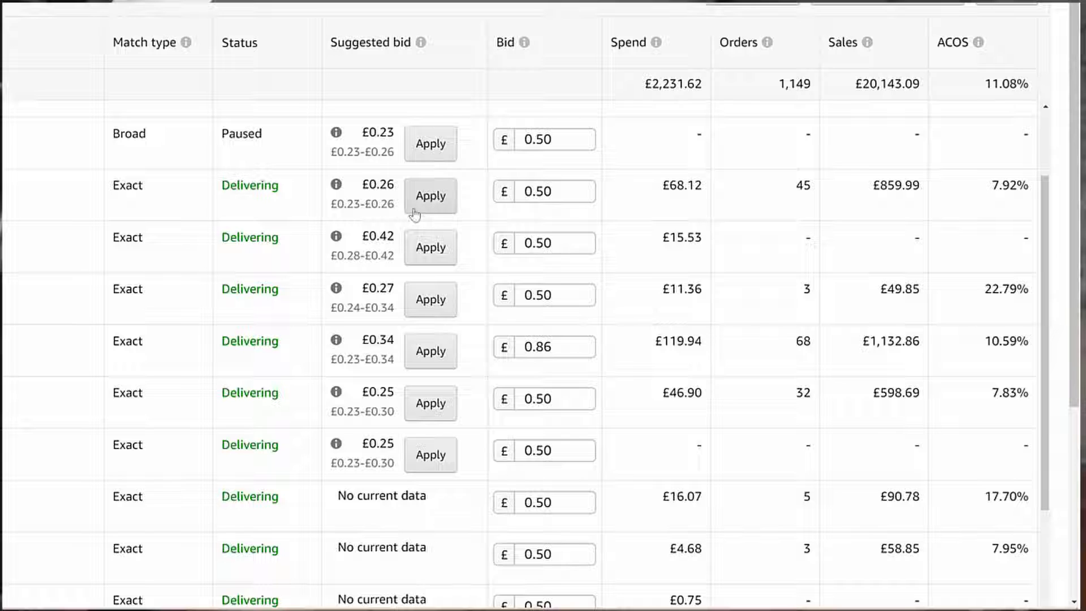
Step: In the running campaign's keyword table, highlight the upper ends of the suggested bid ranges for the first three exact keywords
{"action": "double_click", "coordinate": [379, 205]}
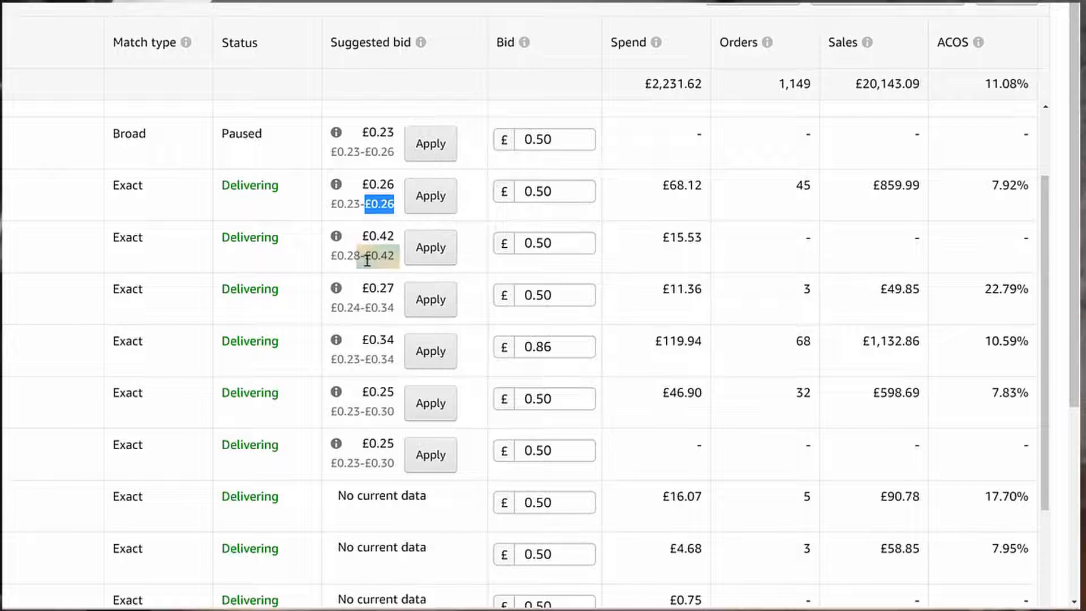
{"action": "left_click_drag", "start_coordinate": [361, 257], "coordinate": [398, 272]}
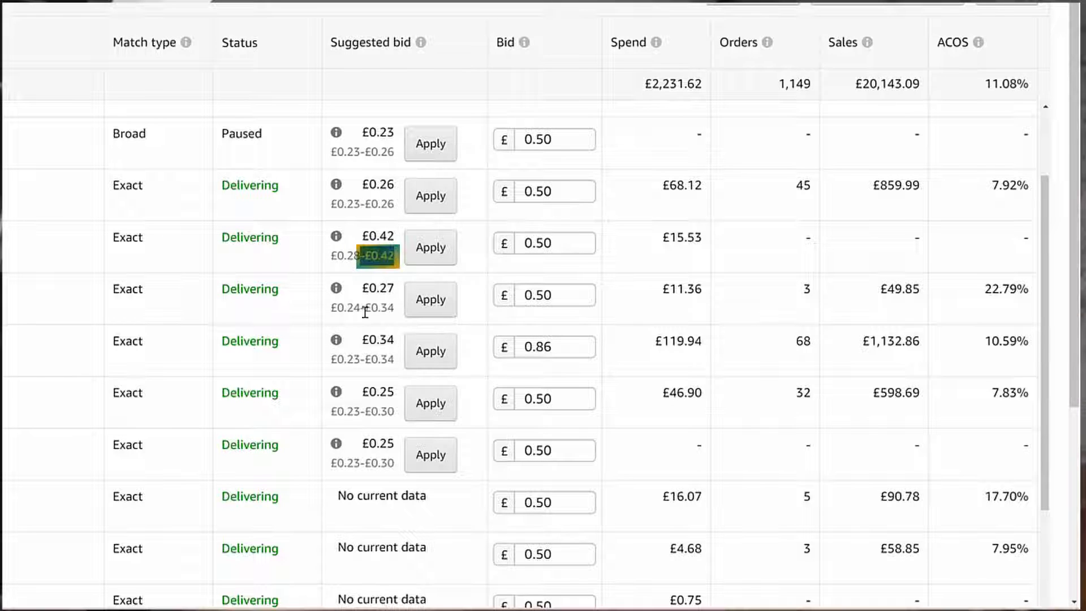
{"action": "left_click_drag", "start_coordinate": [364, 308], "coordinate": [397, 310]}
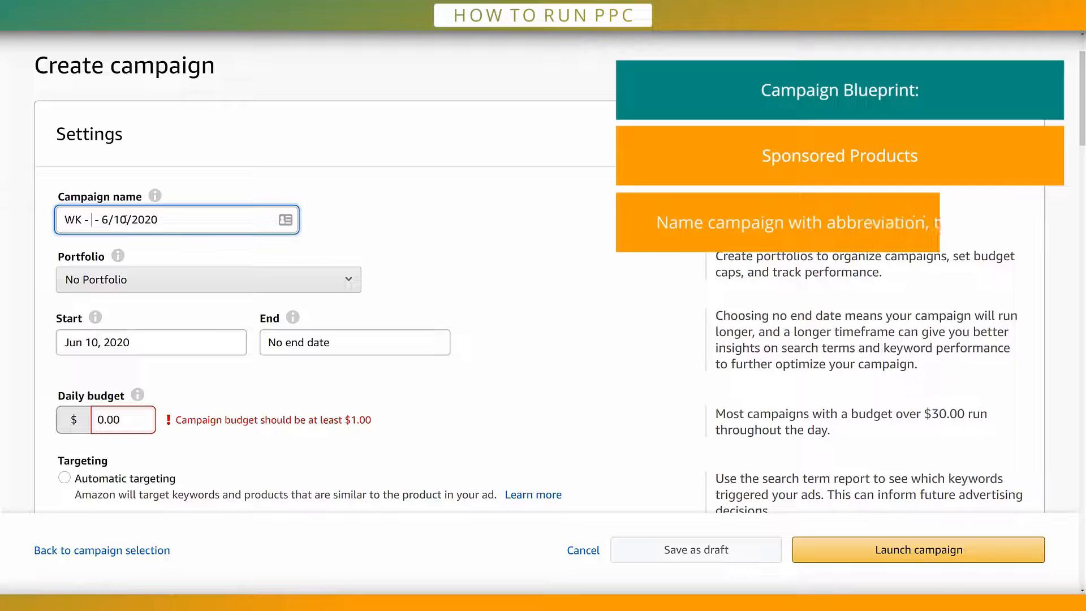
Step: Name the new campaign WK - BROAD - 6/10/2020 and set its daily budget to $20.00
{"action": "type", "text": "BROAD - 6/10/2020"}
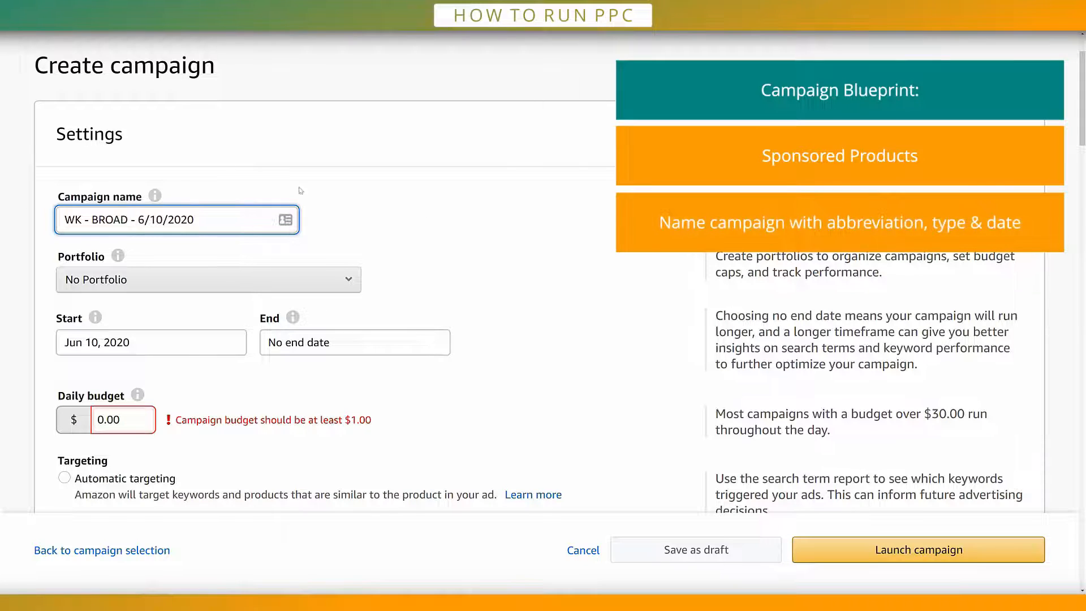
{"action": "left_click", "coordinate": [422, 218]}
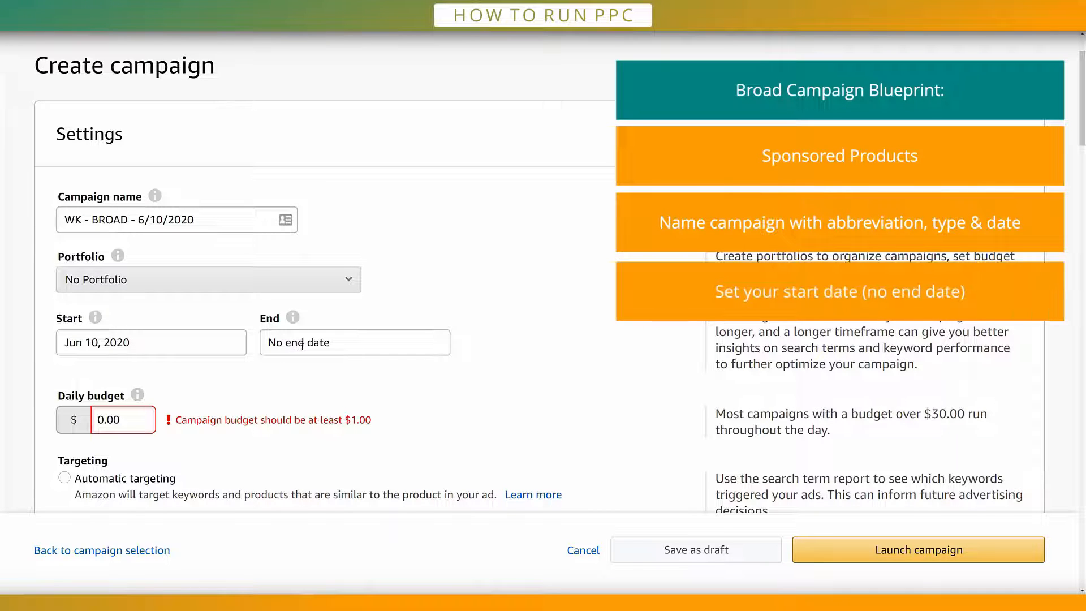
{"action": "mouse_move", "coordinate": [301, 319]}
{"action": "scroll", "coordinate": [471, 226], "scroll_direction": "down", "scroll_amount": 1}
{"action": "left_click", "coordinate": [110, 377]}
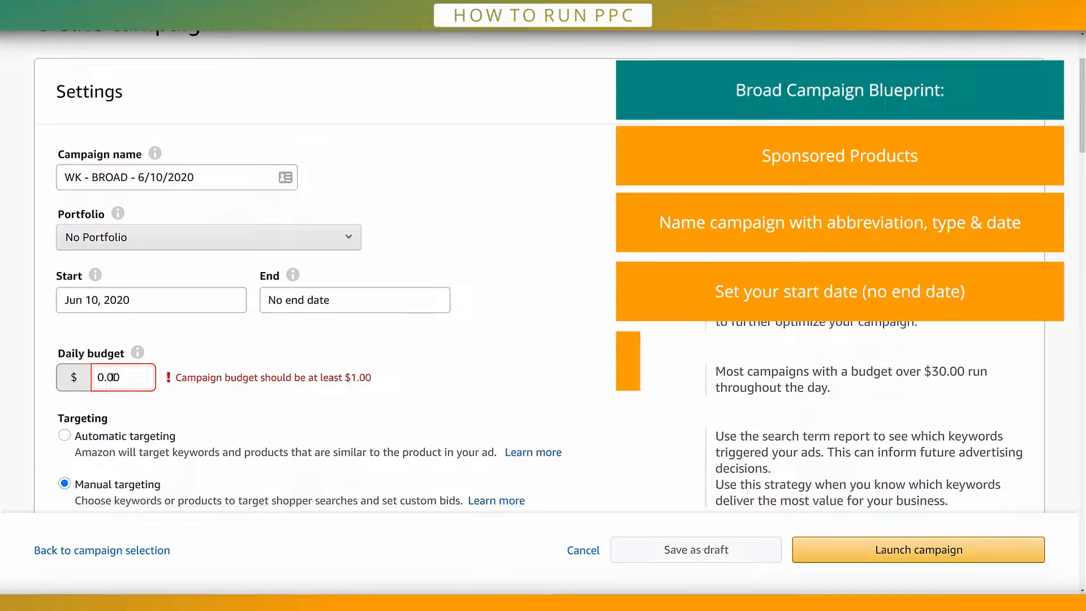
{"action": "type", "text": "2"}
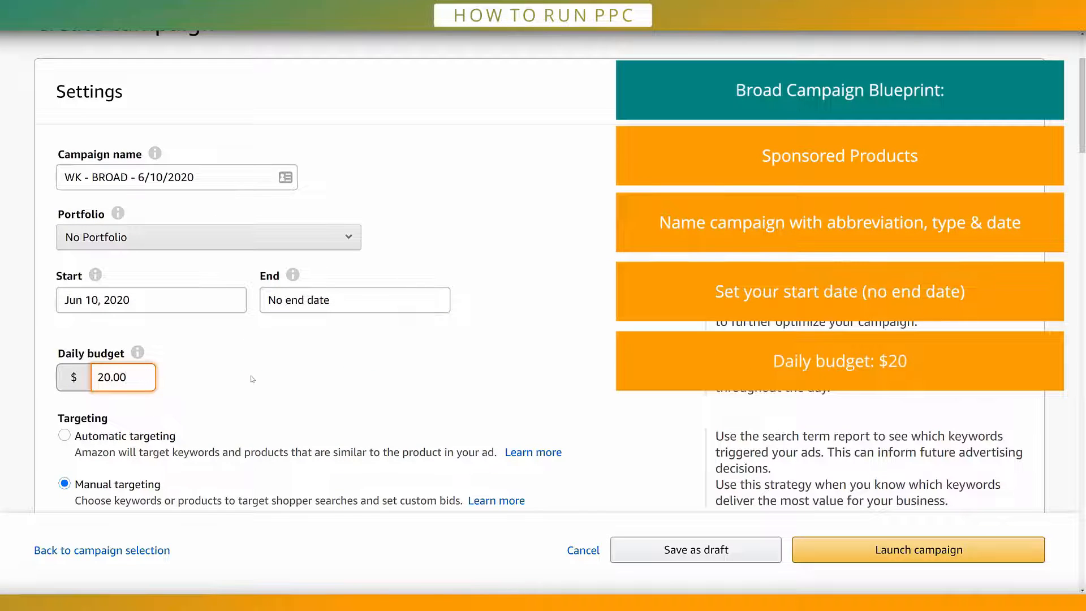
{"action": "scroll", "coordinate": [296, 368], "scroll_direction": "down", "scroll_amount": 2}
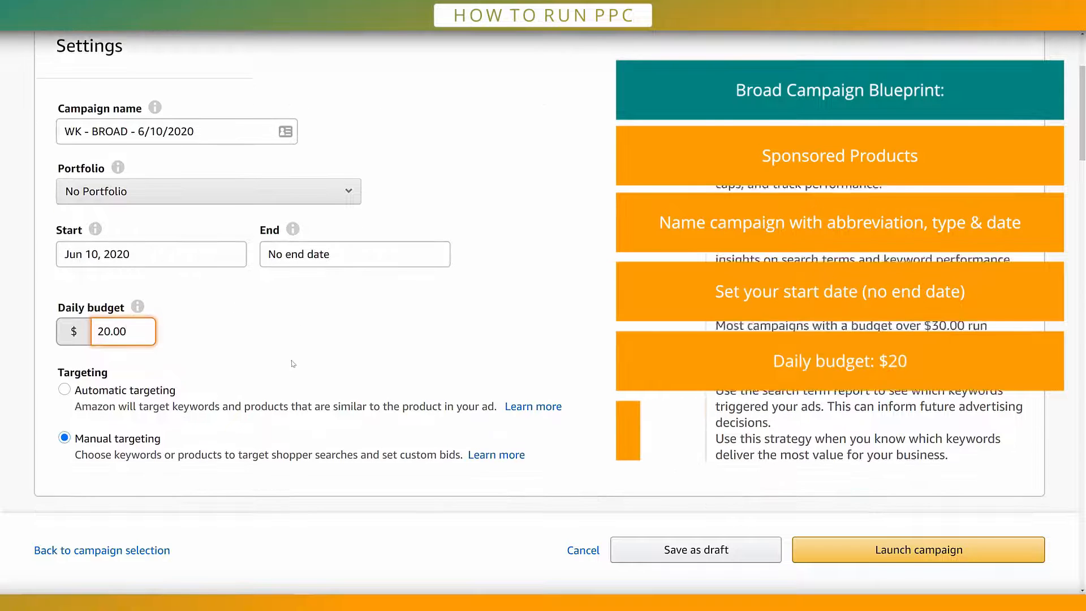
{"action": "left_click", "coordinate": [288, 317]}
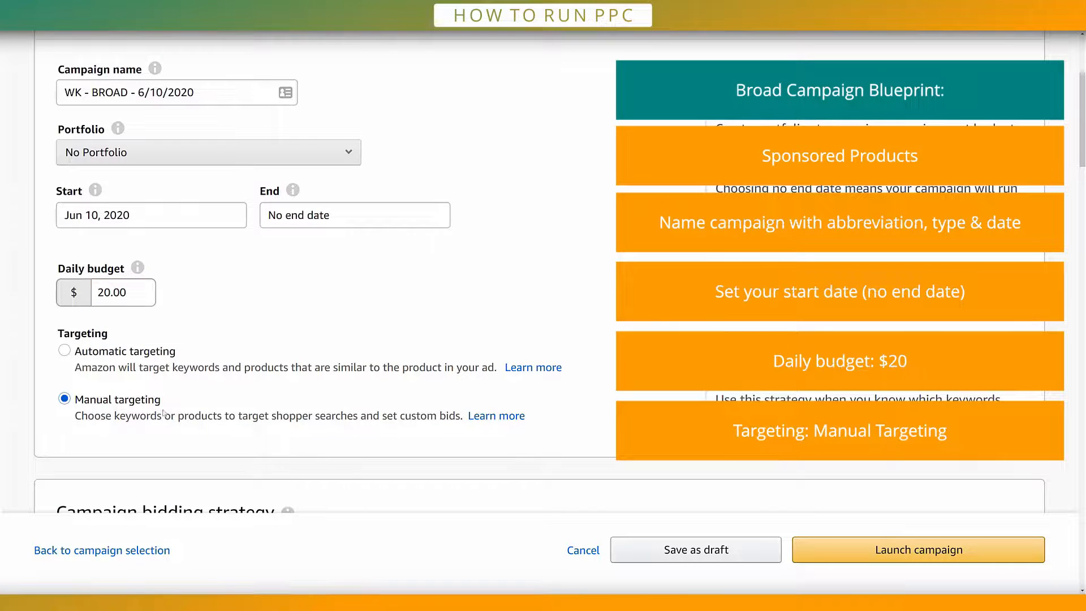
Step: Review the broad campaign's bidding strategy, ad group name and keyword targeting settings
{"action": "scroll", "coordinate": [181, 418], "scroll_direction": "down", "scroll_amount": 5}
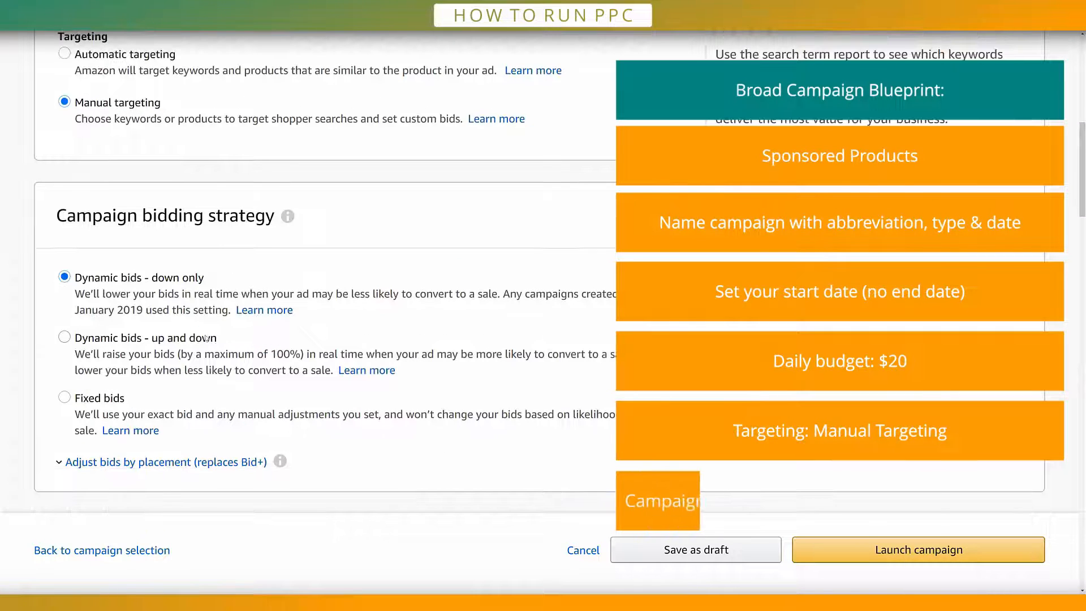
{"action": "scroll", "coordinate": [184, 287], "scroll_direction": "down", "scroll_amount": 5}
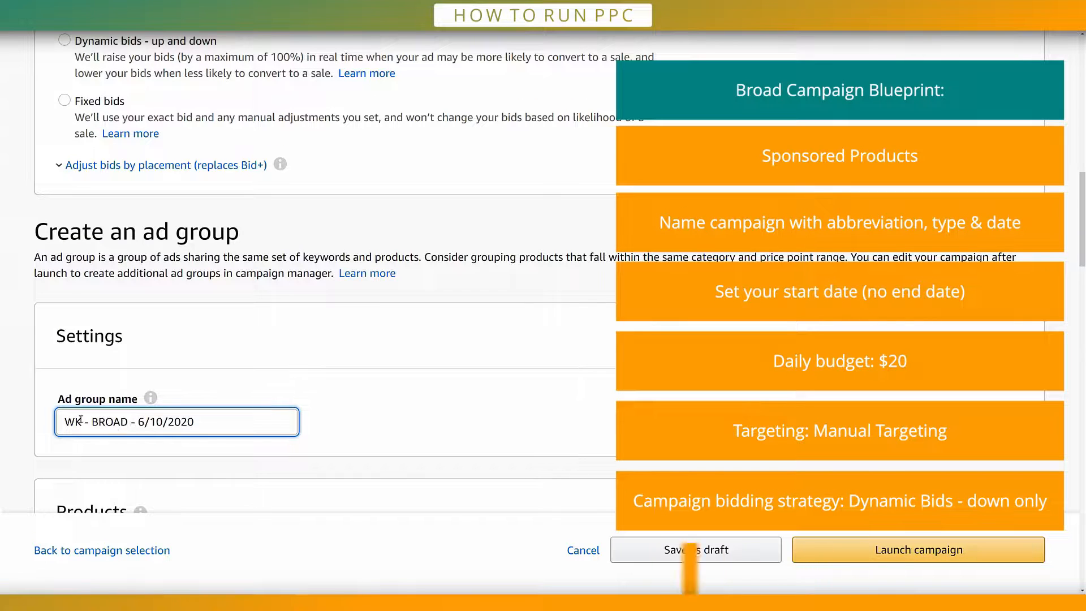
{"action": "left_click_drag", "start_coordinate": [63, 423], "coordinate": [350, 422]}
{"action": "left_click", "coordinate": [350, 422]}
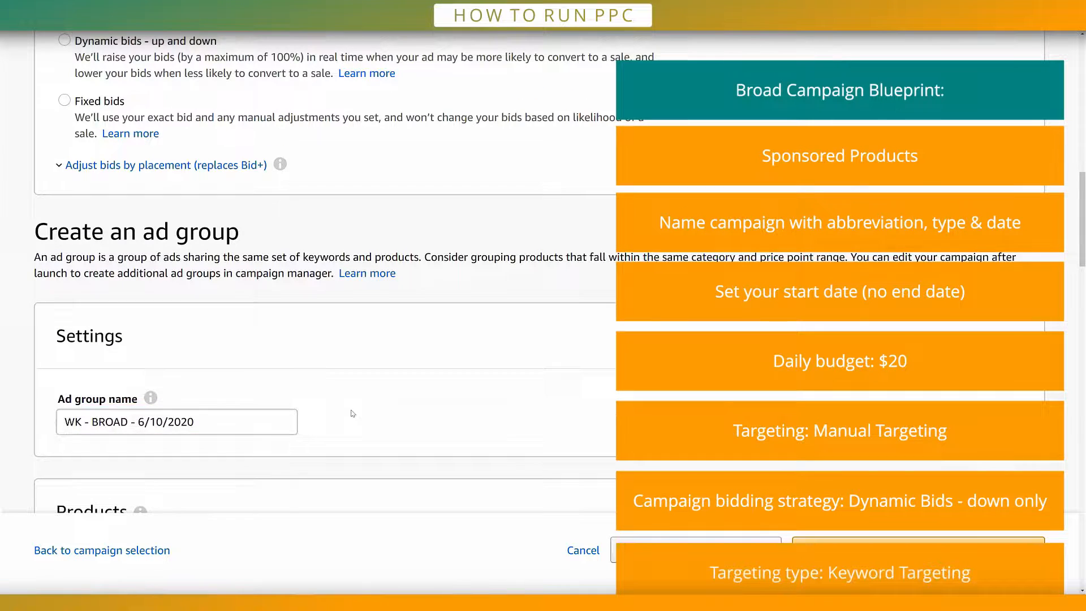
{"action": "scroll", "coordinate": [339, 430], "scroll_direction": "down", "scroll_amount": 1}
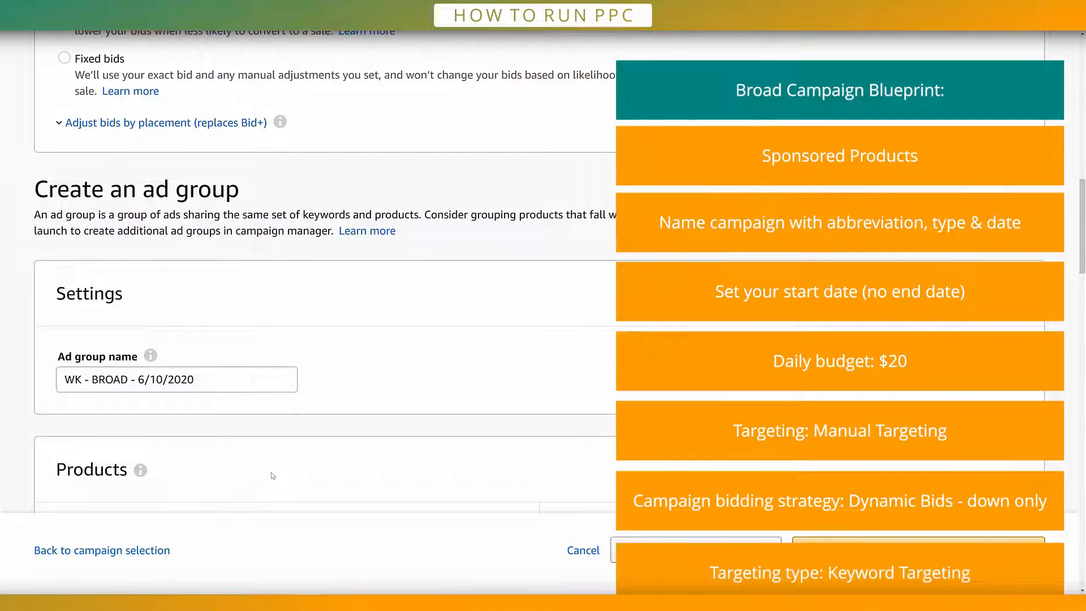
{"action": "scroll", "coordinate": [273, 476], "scroll_direction": "down", "scroll_amount": 15}
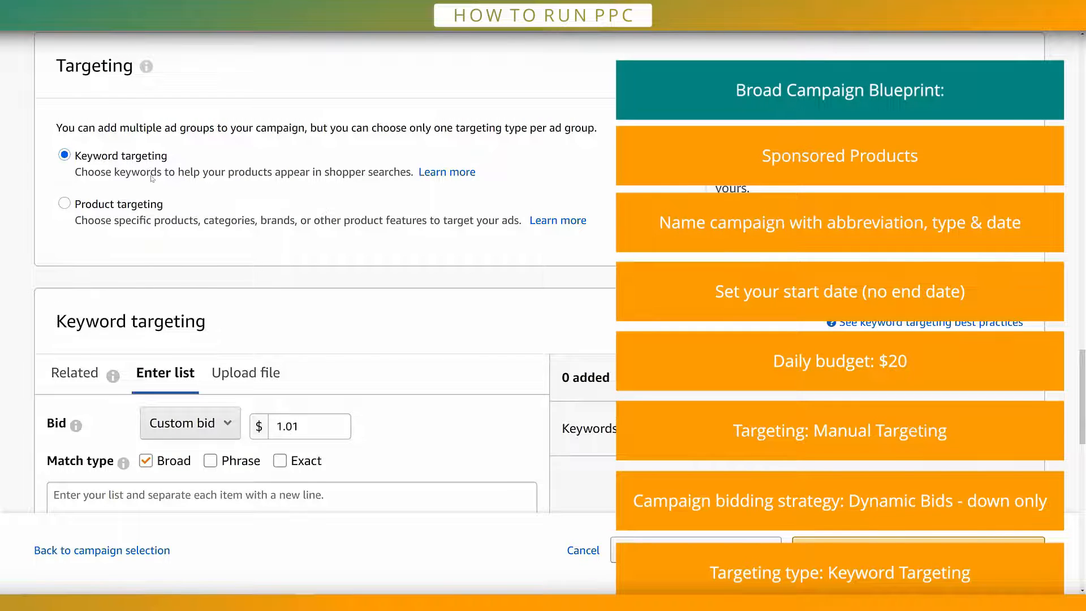
Step: In the Excel keyword sheet, copy the full broad keyword list from woodworking tools down to hand tool
{"action": "scroll", "coordinate": [151, 179], "scroll_direction": "down", "scroll_amount": 5}
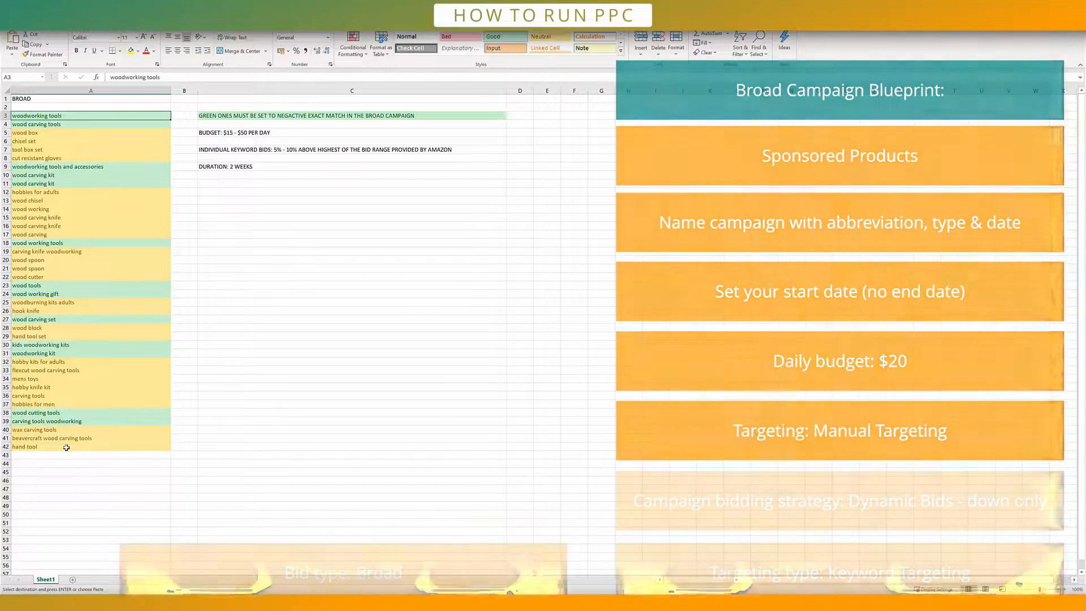
{"action": "key", "text": "ctrl+shift+Down"}
{"action": "right_click", "coordinate": [85, 345]}
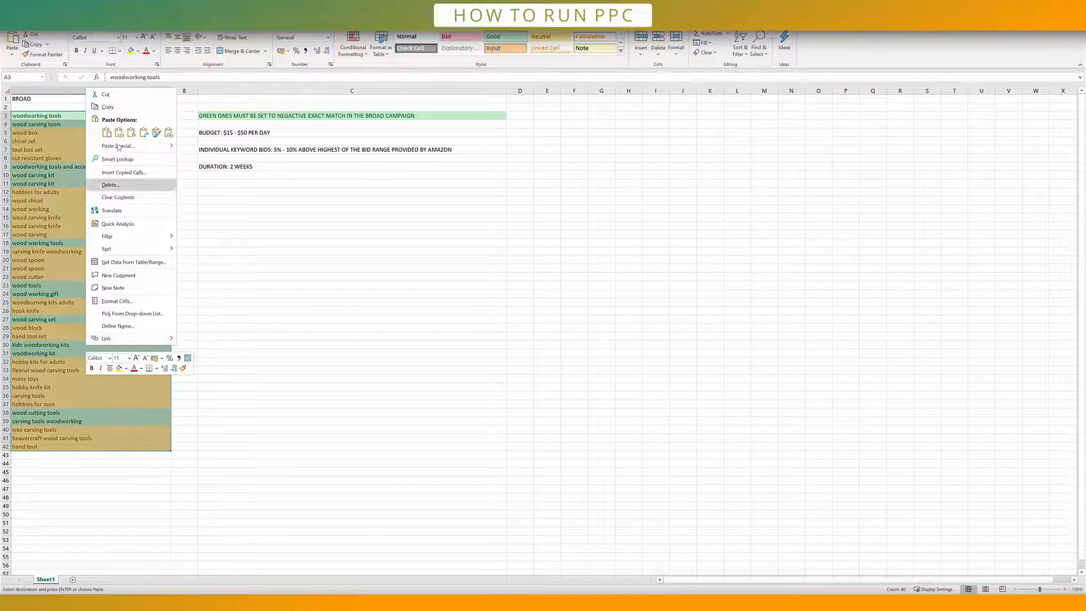
{"action": "left_click", "coordinate": [113, 106]}
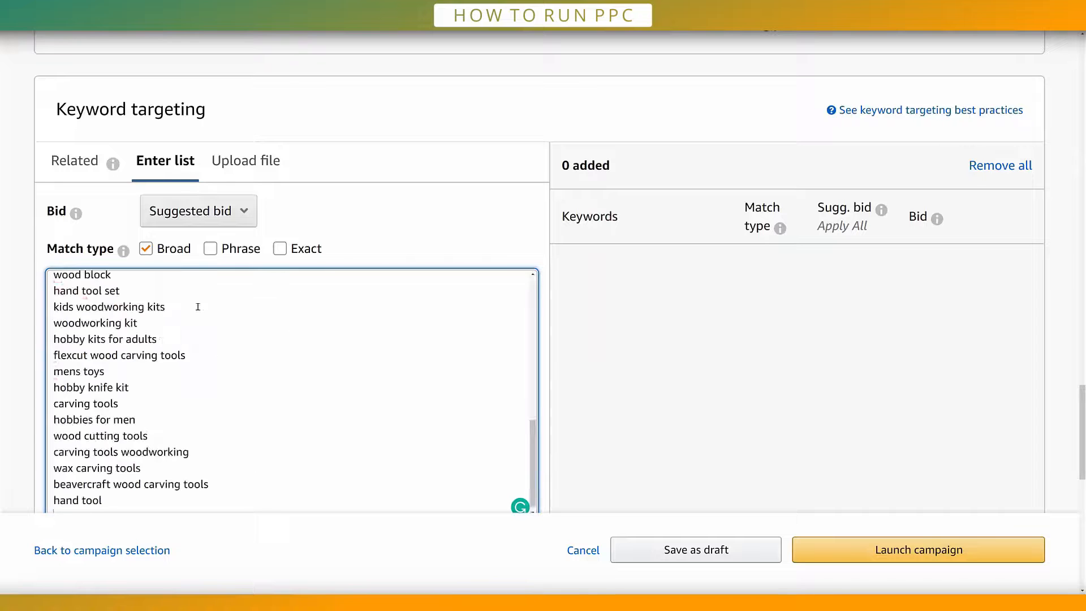
Step: Add the copied keyword list to the campaign as broad match keywords with a bid of $1.01 each
{"action": "scroll", "coordinate": [210, 333], "scroll_direction": "down", "scroll_amount": 3}
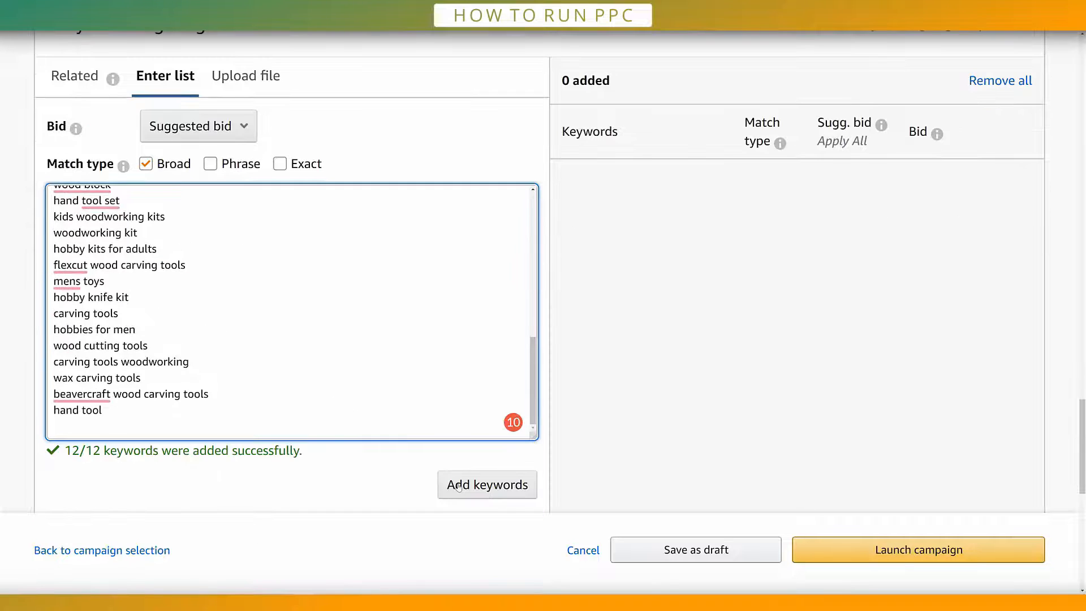
{"action": "left_click", "coordinate": [469, 488]}
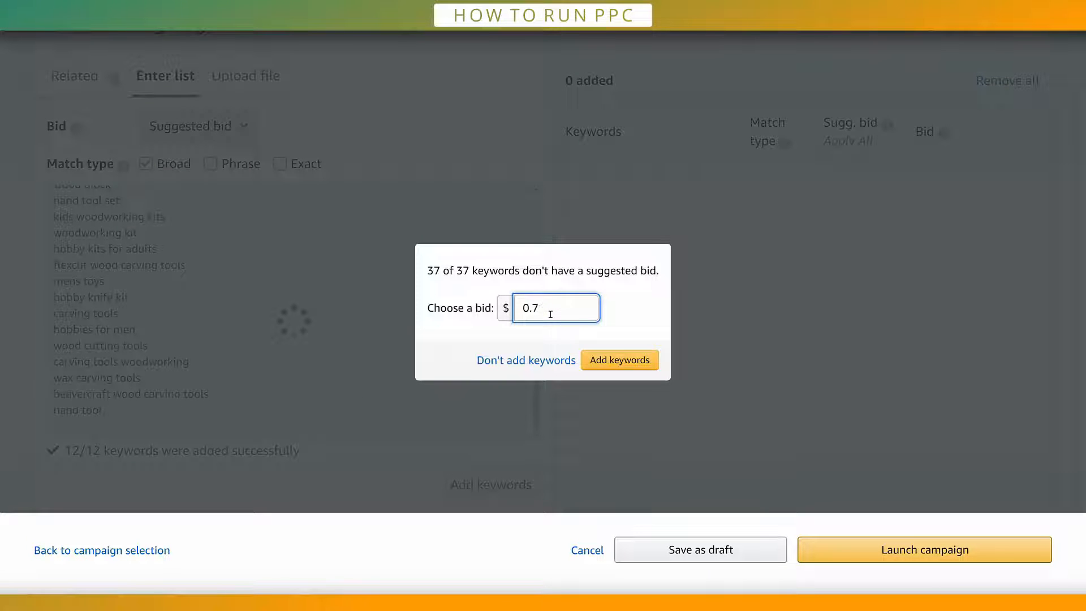
{"action": "key", "text": "BackSpace"}
{"action": "key", "text": "BackSpace"}
{"action": "key", "text": "BackSpace"}
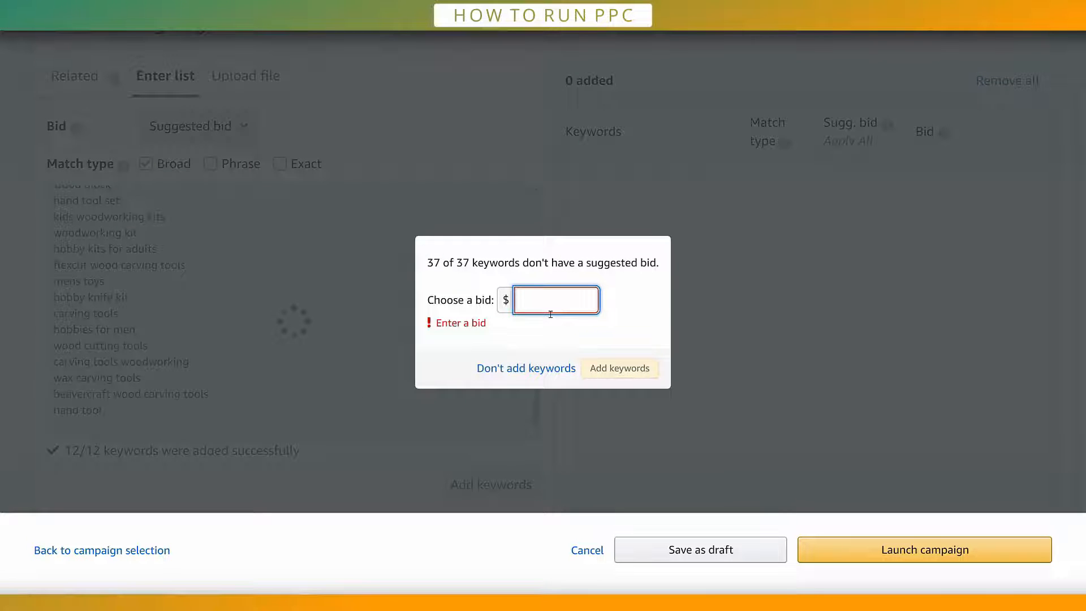
{"action": "type", "text": "1.01"}
{"action": "left_click", "coordinate": [605, 369]}
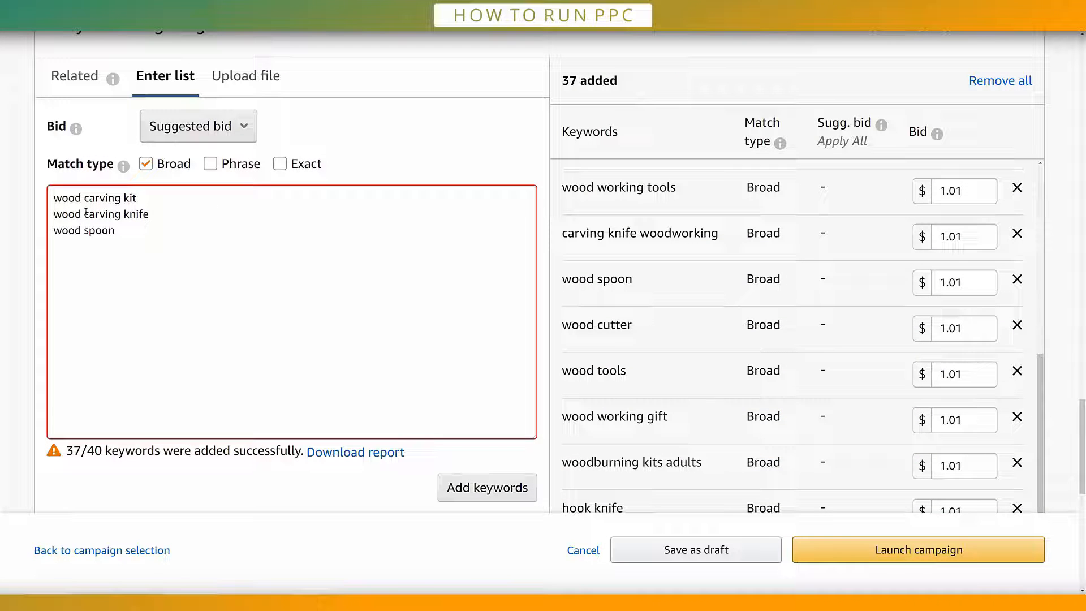
Step: Clear the leftover duplicate keywords from the keyword entry box and expand the negative keyword targeting section
{"action": "left_click_drag", "start_coordinate": [121, 234], "coordinate": [62, 241]}
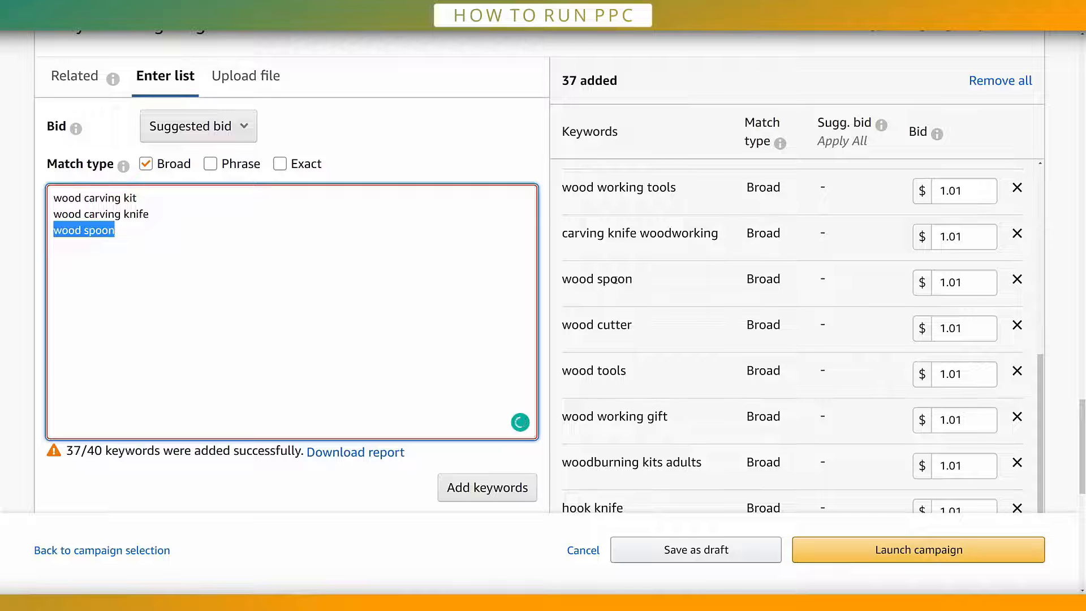
{"action": "left_click_drag", "start_coordinate": [139, 228], "coordinate": [15, 201]}
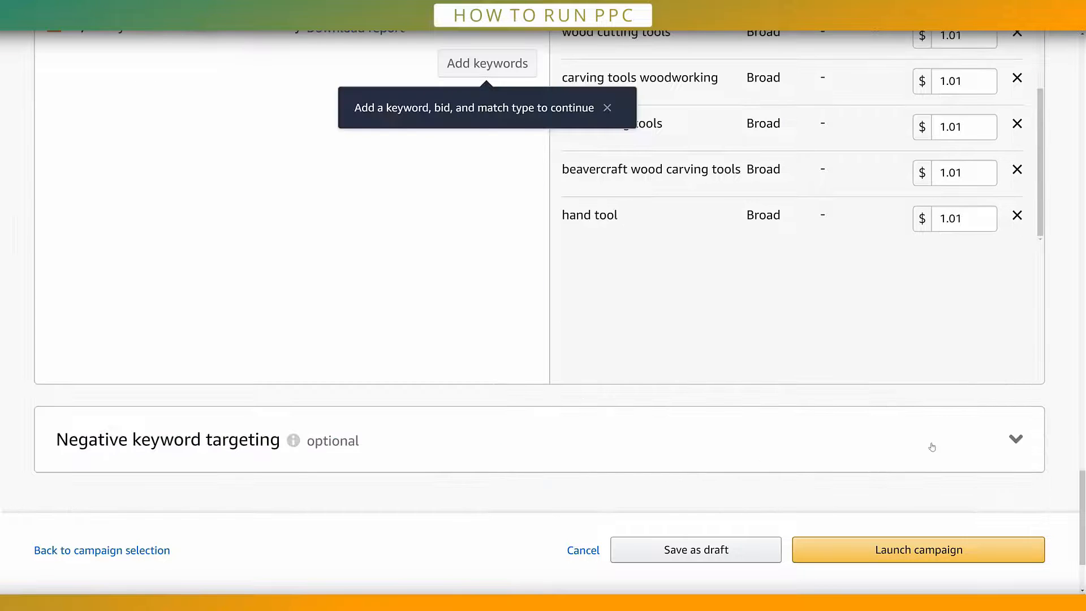
{"action": "left_click", "coordinate": [932, 447]}
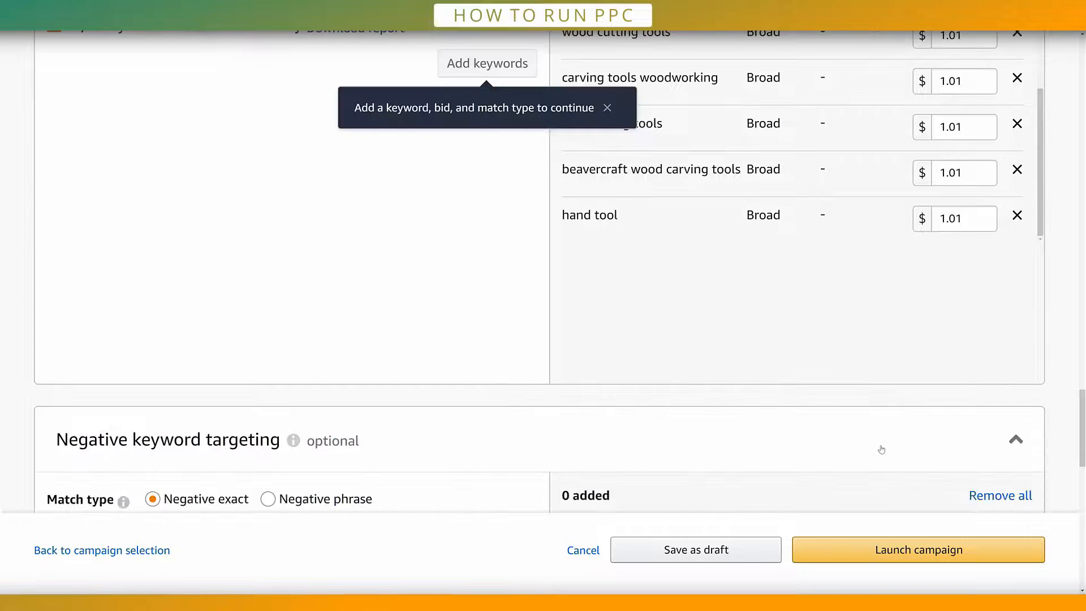
Step: From the broad list in Excel, copy the green keywords woodworking tools and accessories and wood carving kit for negative exact targeting
{"action": "scroll", "coordinate": [500, 429], "scroll_direction": "down", "scroll_amount": 4}
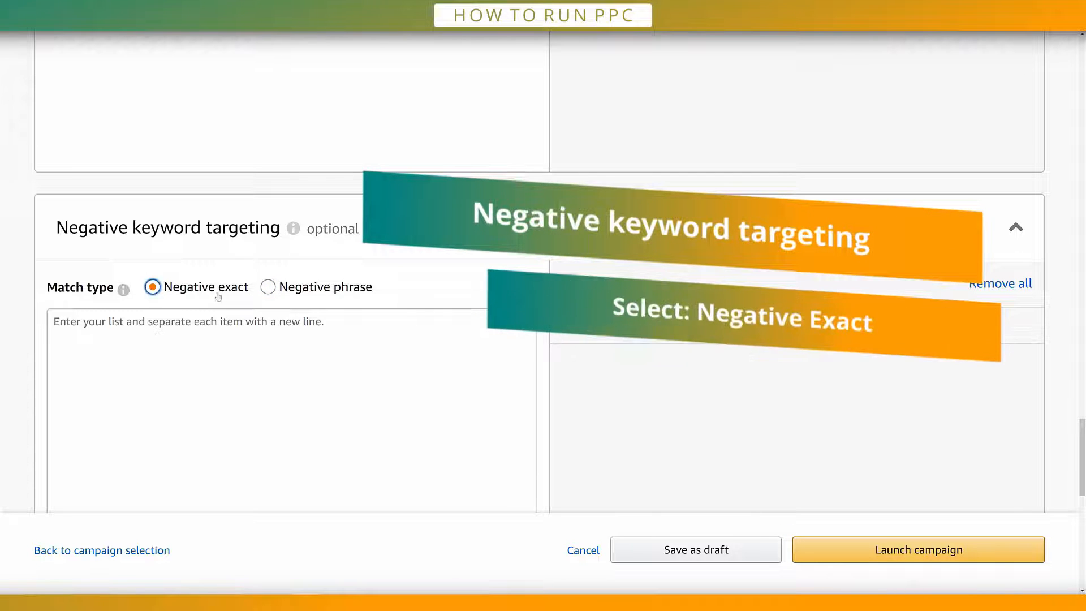
{"action": "scroll", "coordinate": [226, 283], "scroll_direction": "down", "scroll_amount": 1}
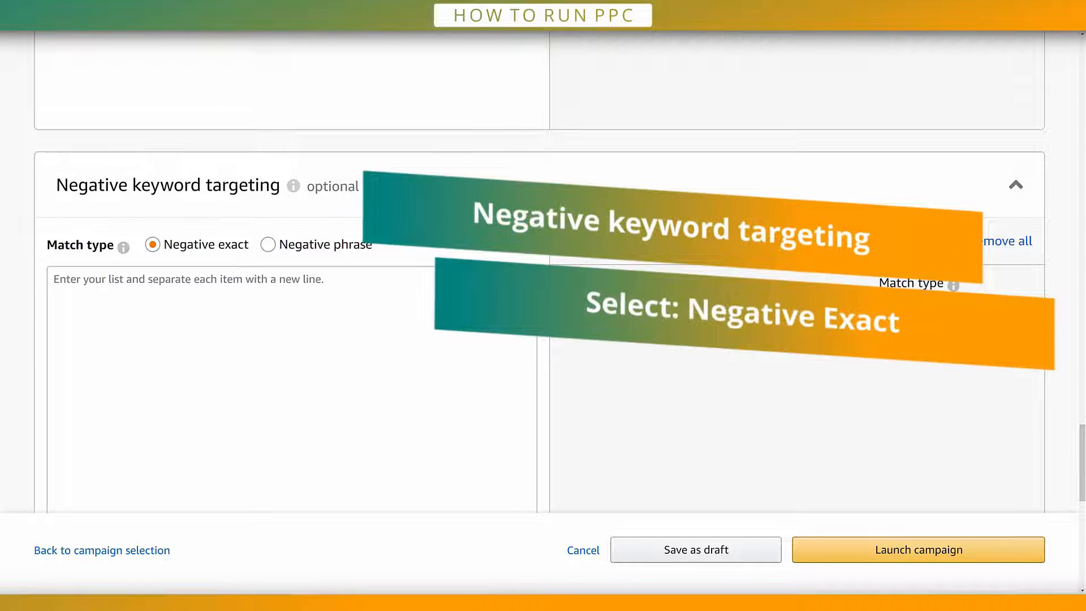
{"action": "mouse_move", "coordinate": [537, 601]}
{"action": "left_click", "coordinate": [734, 574]}
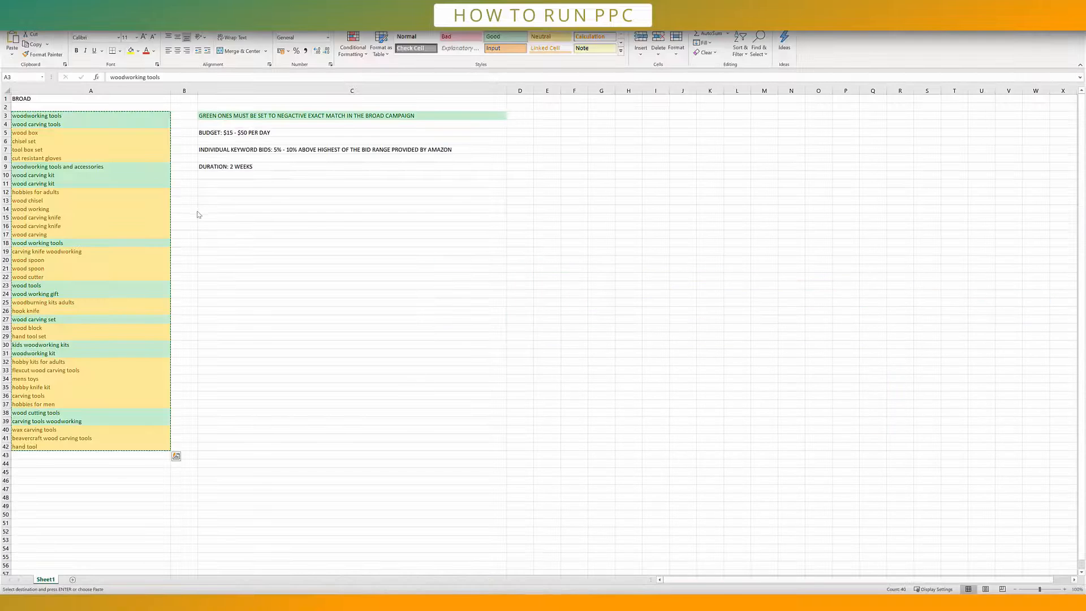
{"action": "left_click_drag", "start_coordinate": [56, 166], "coordinate": [78, 185]}
{"action": "key", "text": "ctrl+c"}
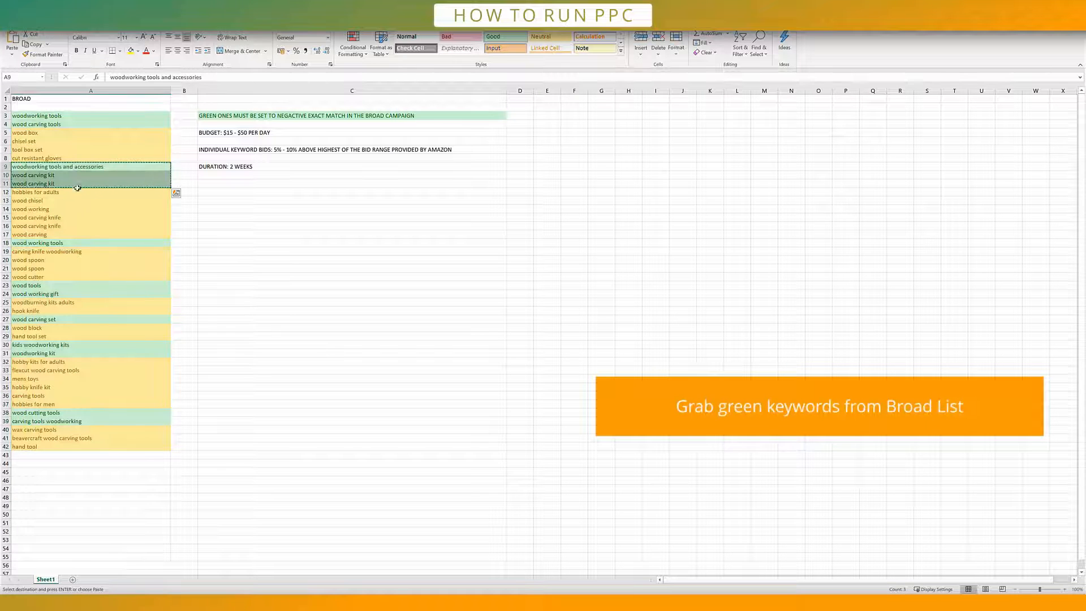
{"action": "right_click", "coordinate": [91, 180]}
{"action": "left_click", "coordinate": [117, 199]}
{"action": "left_click", "coordinate": [283, 601]}
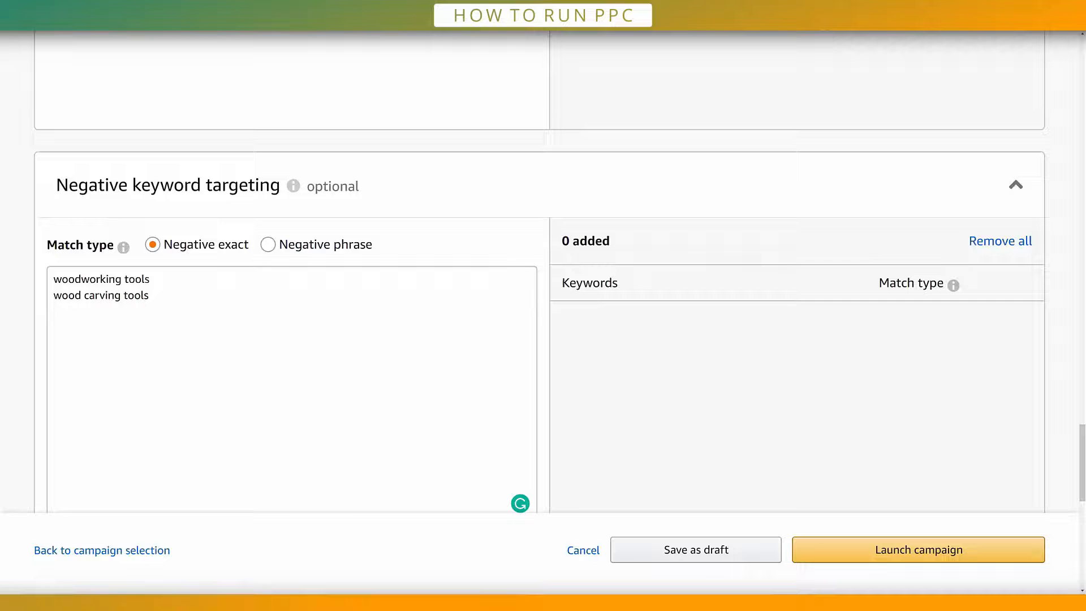
Step: Add woodworking tools, wood carving tools, woodworking tools and accessories, and wood carving kit as negative exact keywords
{"action": "right_click", "coordinate": [101, 314]}
{"action": "left_click", "coordinate": [138, 380]}
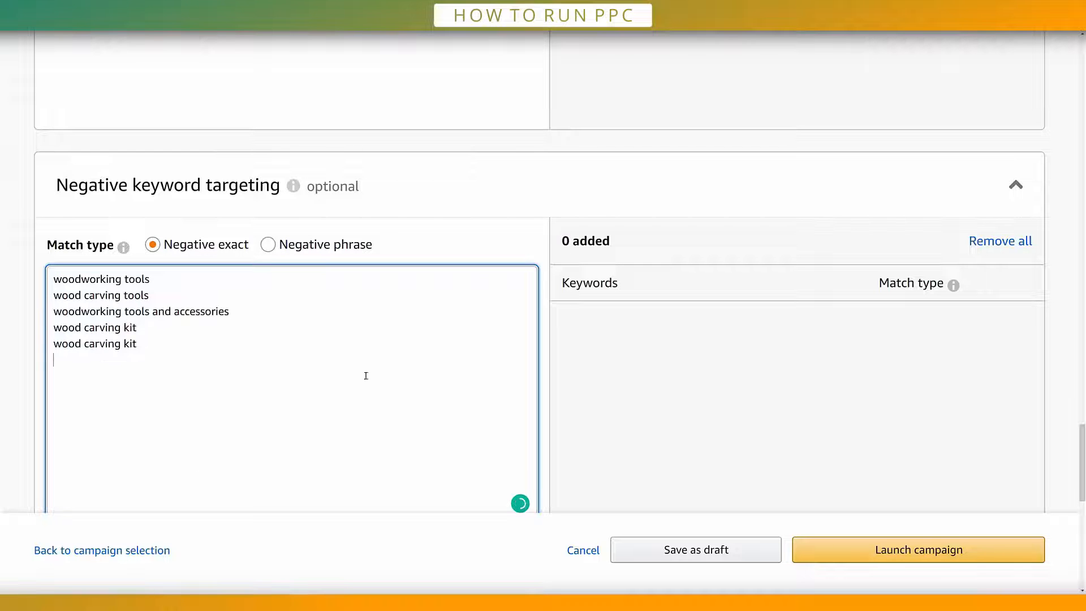
{"action": "scroll", "coordinate": [685, 406], "scroll_direction": "down", "scroll_amount": 1}
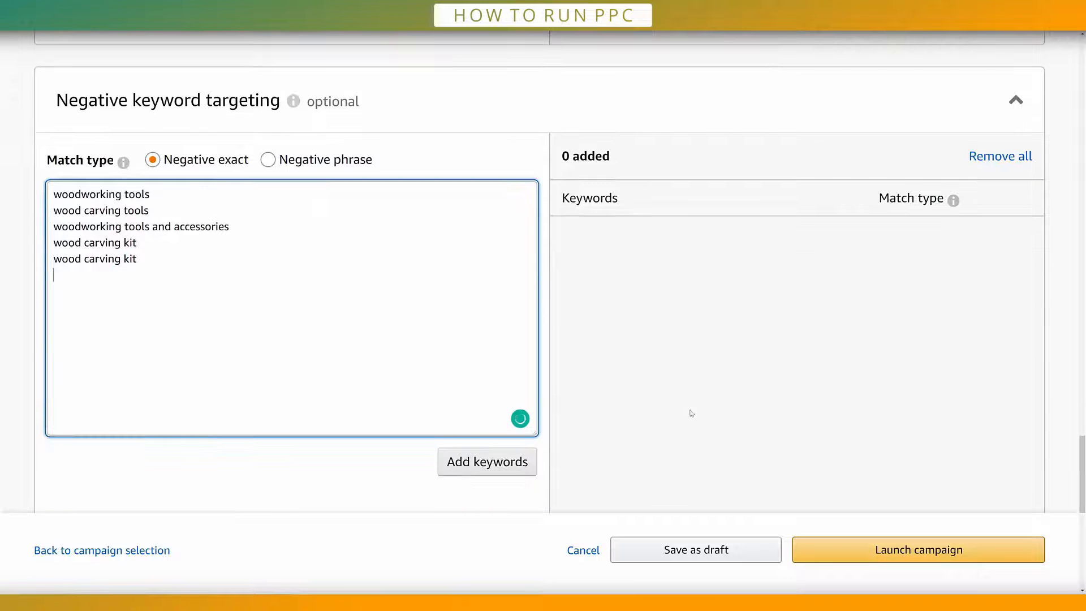
{"action": "left_click", "coordinate": [473, 467]}
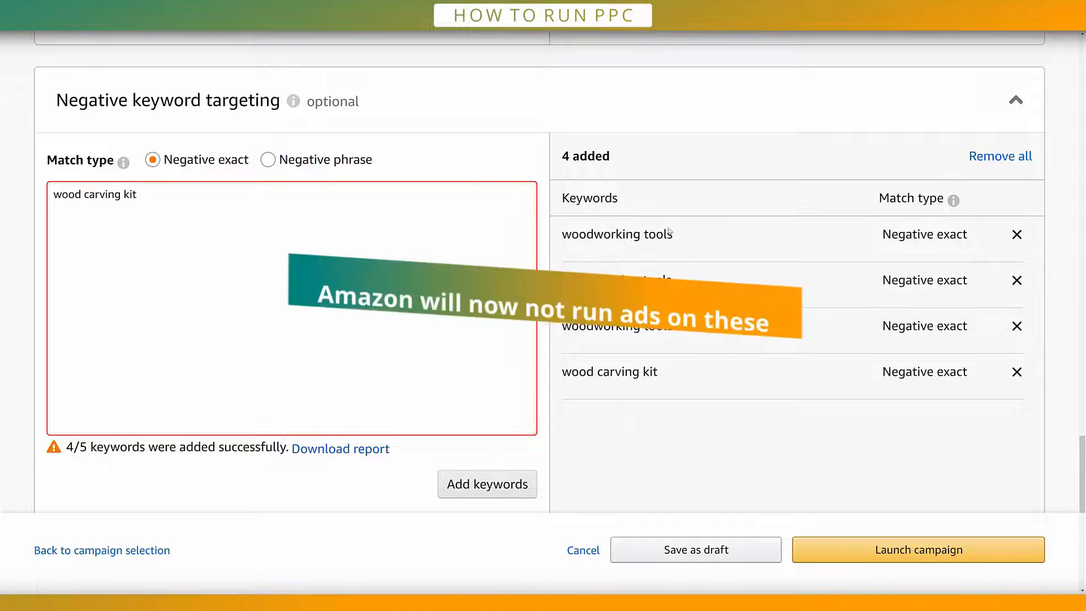
{"action": "left_click_drag", "start_coordinate": [681, 235], "coordinate": [583, 233]}
{"action": "left_click", "coordinate": [604, 236]}
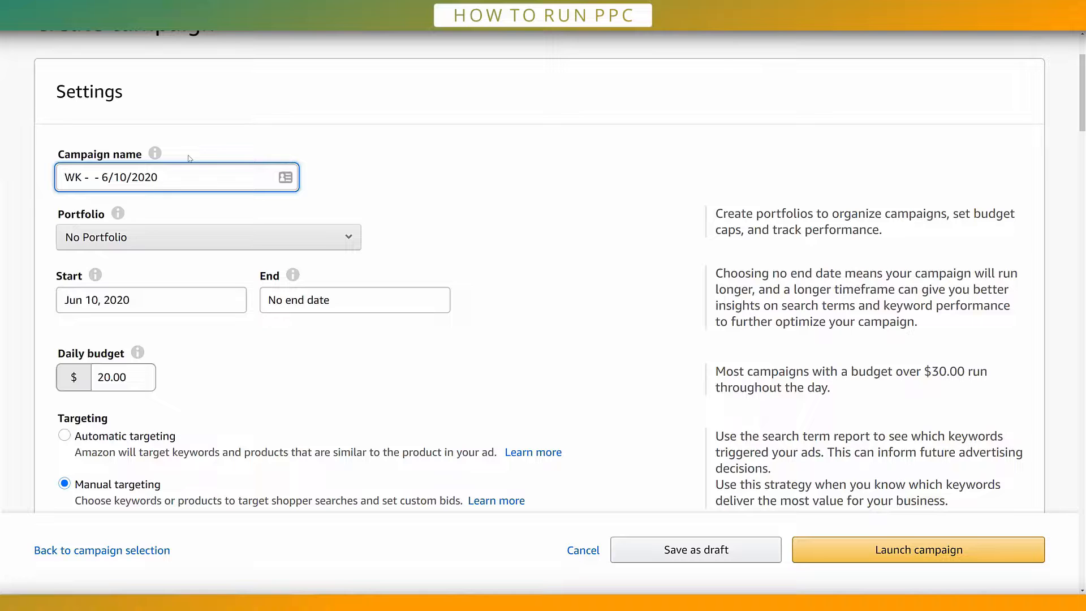
Step: Name the campaign WK - AUTO - 6/10/2020 and set its targeting to automatic
{"action": "type", "text": "AUTO - 6/10/2020"}
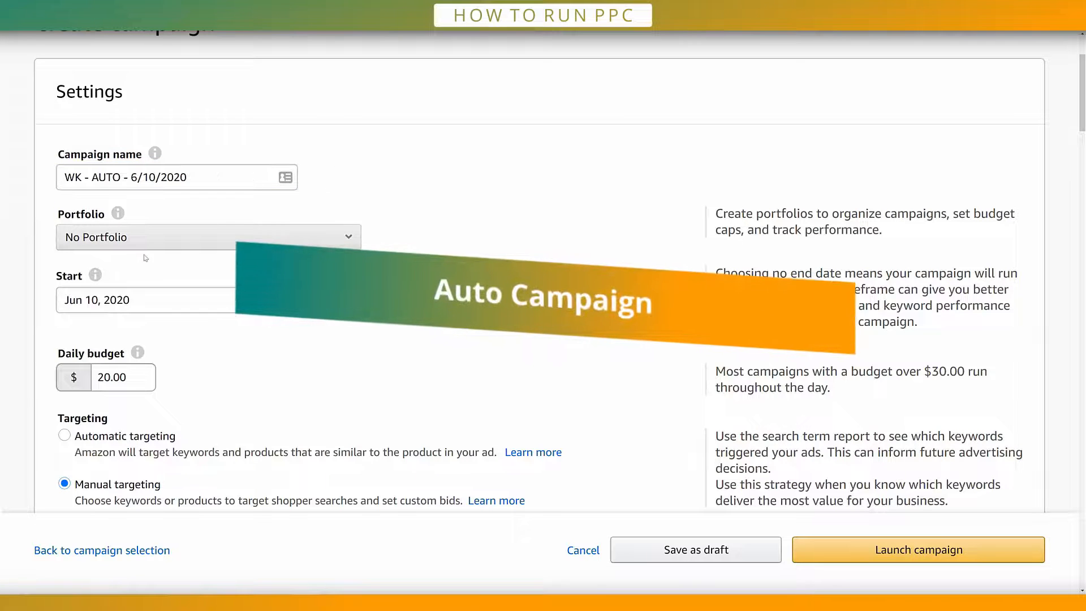
{"action": "scroll", "coordinate": [258, 332], "scroll_direction": "down", "scroll_amount": 1}
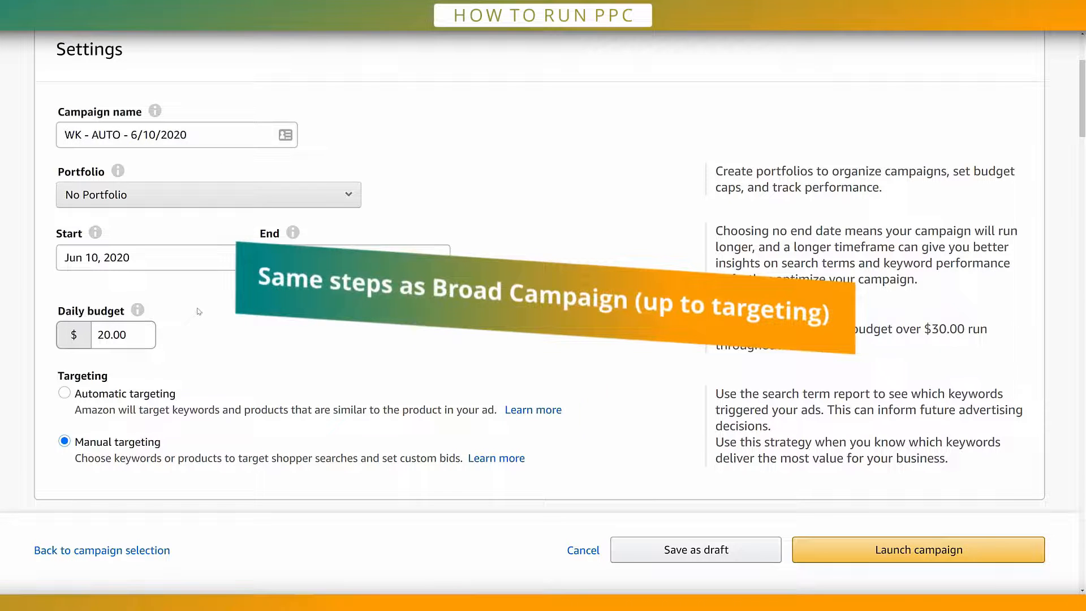
{"action": "scroll", "coordinate": [199, 311], "scroll_direction": "down", "scroll_amount": 1}
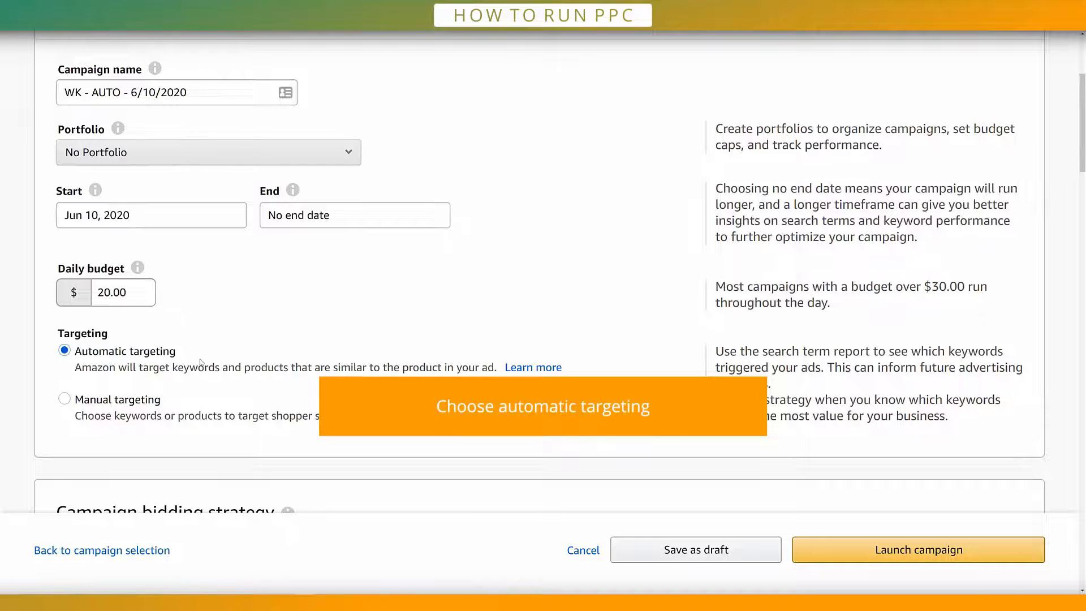
{"action": "scroll", "coordinate": [237, 348], "scroll_direction": "down", "scroll_amount": 5}
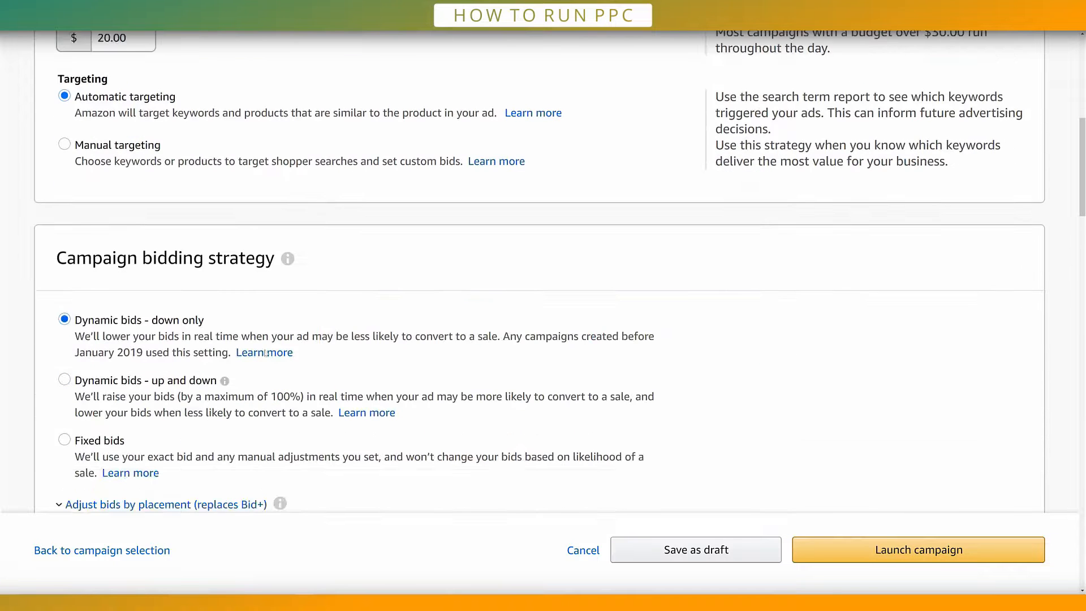
Step: Rename the campaign's ad group to WK - AUTO - 6/10/2020
{"action": "scroll", "coordinate": [408, 339], "scroll_direction": "down", "scroll_amount": 5}
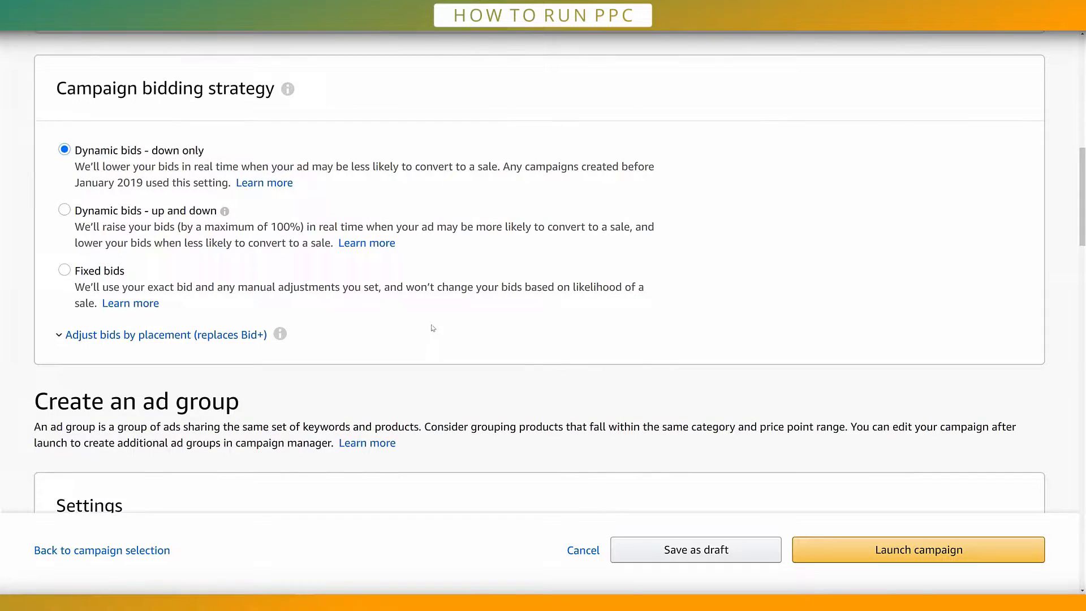
{"action": "left_click_drag", "start_coordinate": [127, 422], "coordinate": [101, 423]}
{"action": "type", "text": "AUTO"}
{"action": "left_click", "coordinate": [375, 388]}
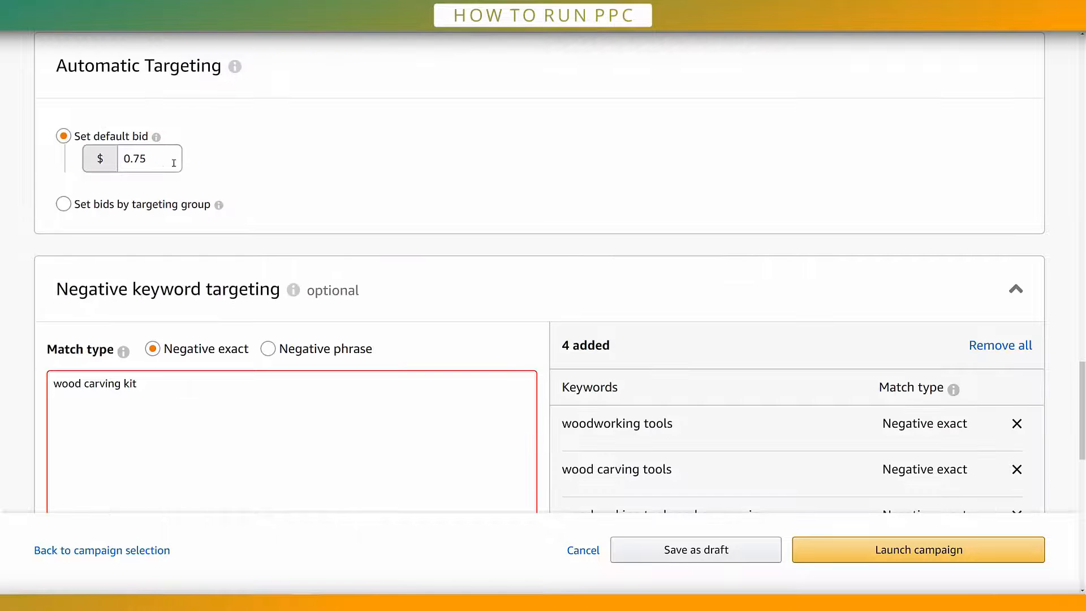
Step: Set the default bid for automatic targeting to $1.01
{"action": "left_click", "coordinate": [161, 163]}
{"action": "type", "text": "1.01"}
{"action": "left_click", "coordinate": [438, 165]}
Step: Look through the bid options by targeting group, including complements, and return to the default bid option
{"action": "left_click", "coordinate": [64, 205]}
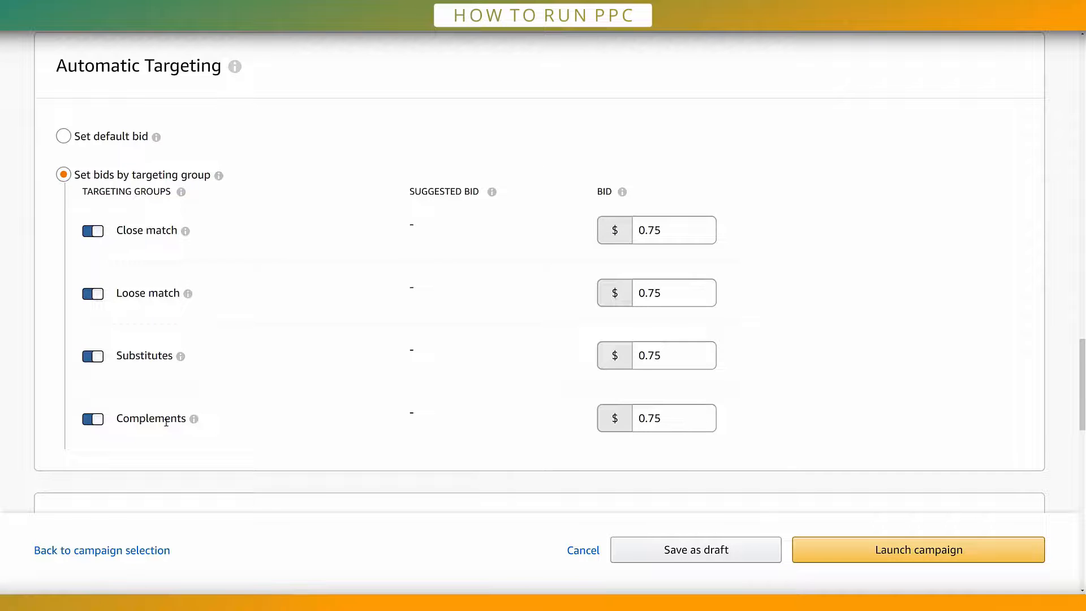
{"action": "mouse_move", "coordinate": [193, 419]}
{"action": "left_click", "coordinate": [64, 137]}
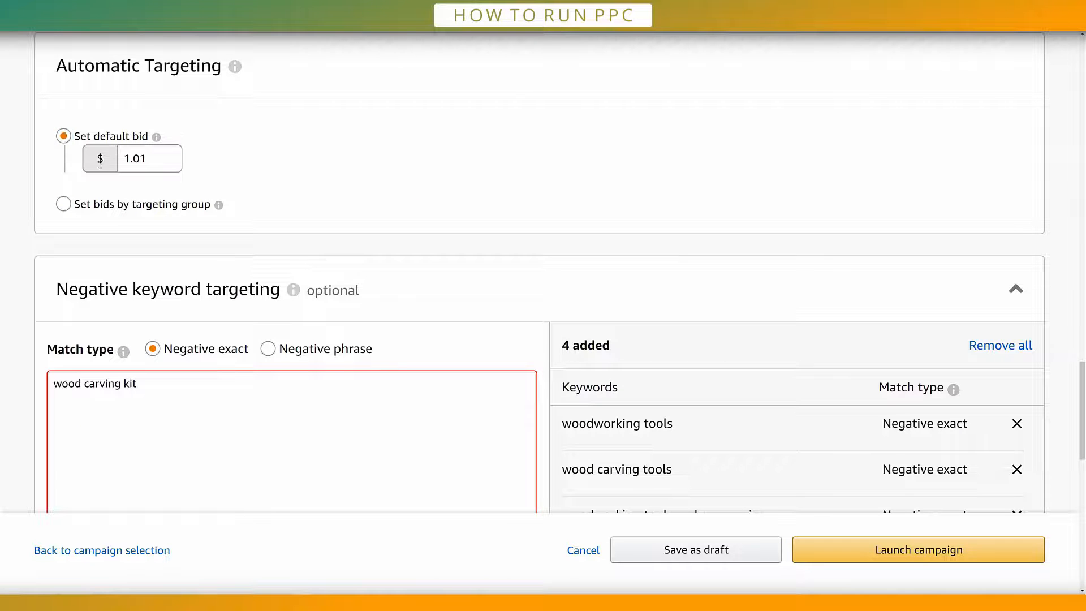
{"action": "left_click", "coordinate": [132, 138]}
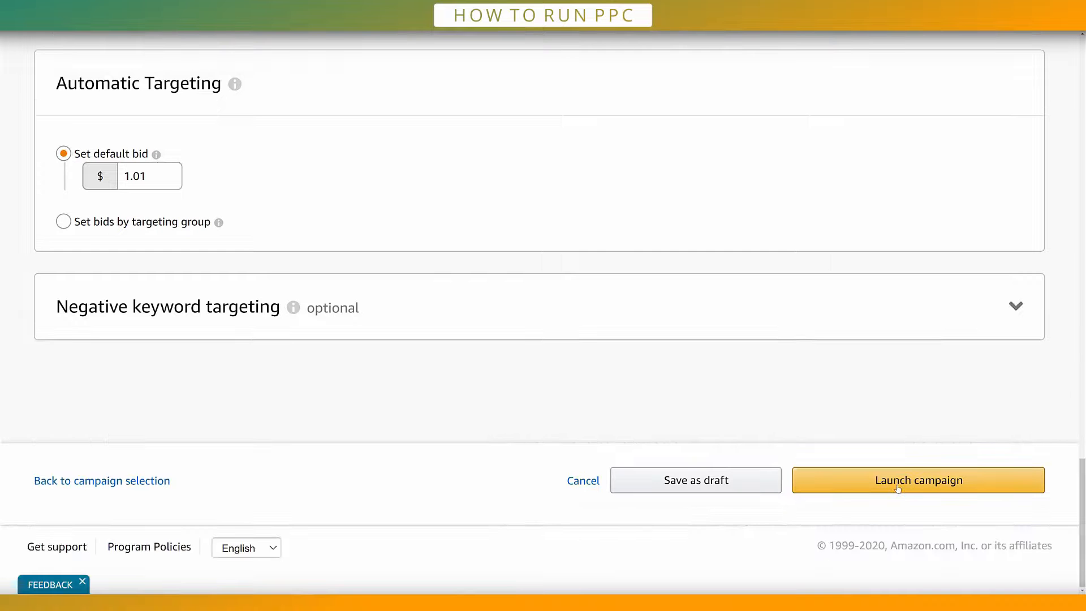